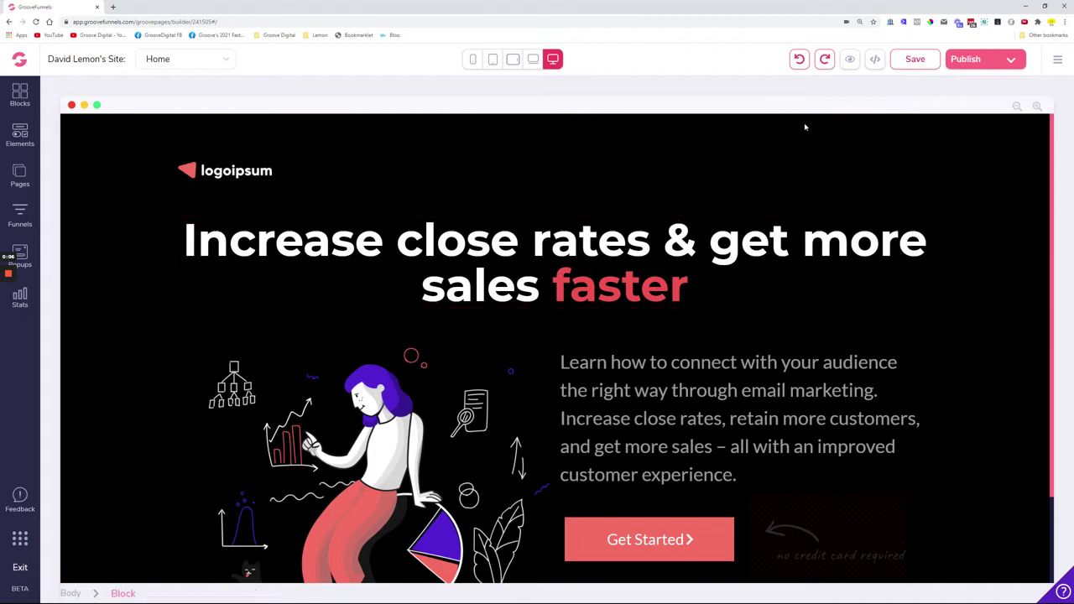
Preview the page in each tablet, mobile, laptop and desktop view with the headline selected, returning to the largest desktop view
left_click(532, 59)
left_click(512, 60)
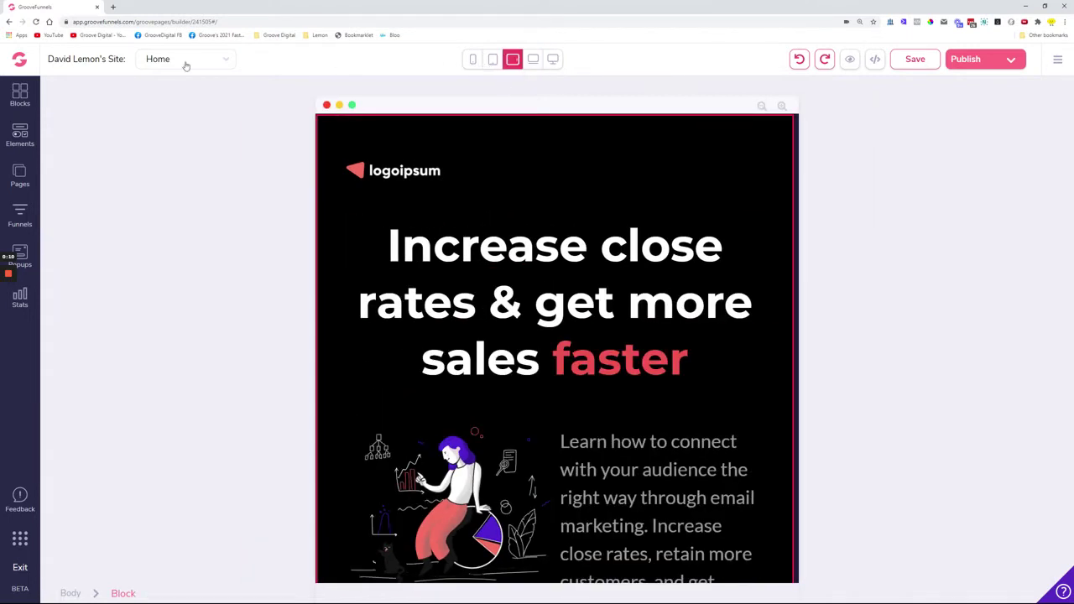
left_click(493, 59)
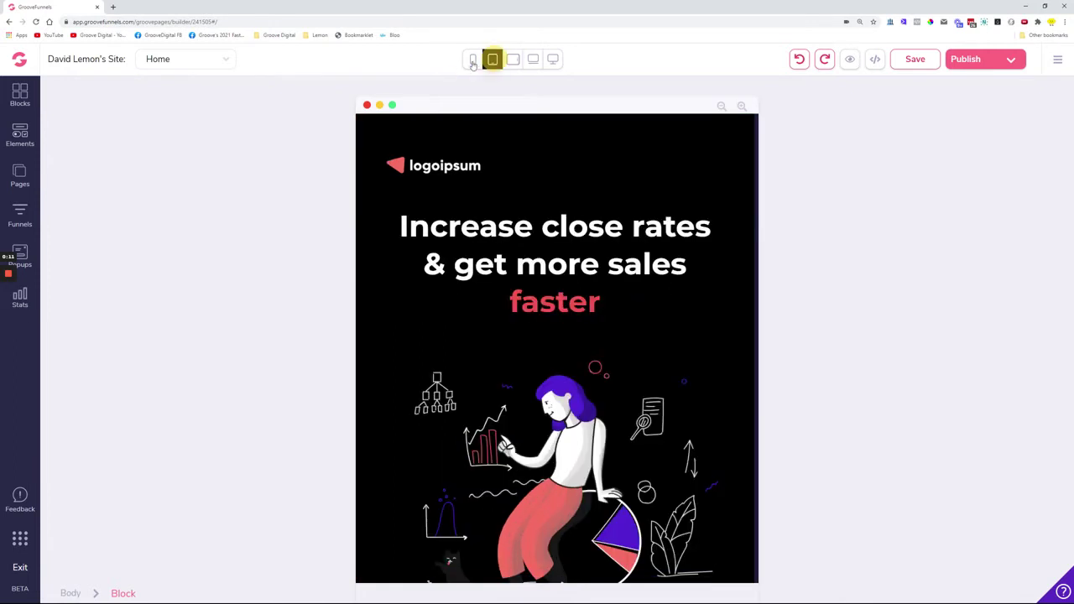
left_click(472, 60)
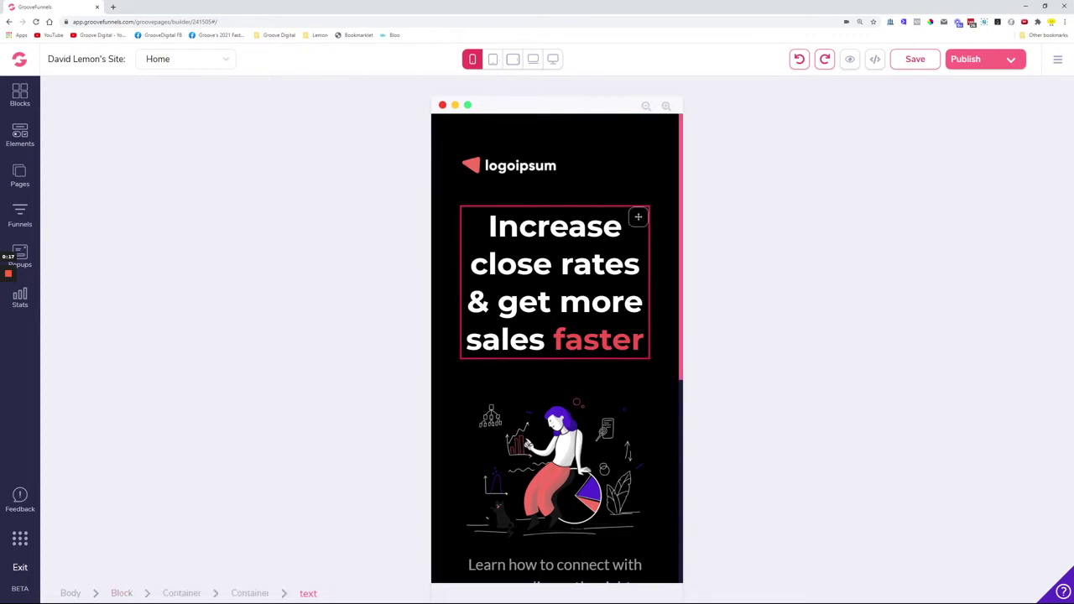
left_click(548, 300)
left_click(492, 59)
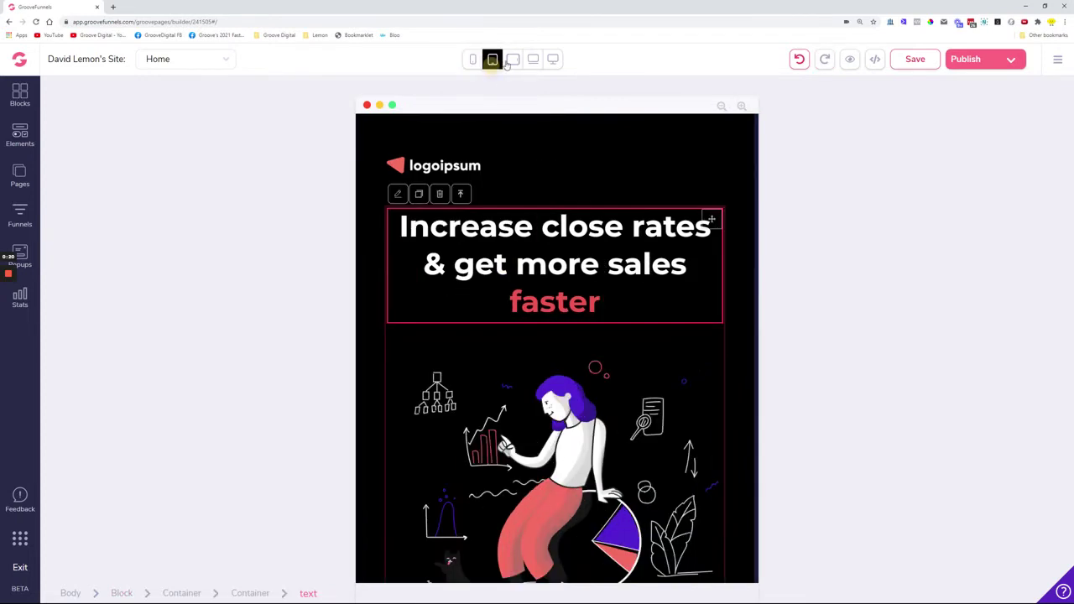
left_click(512, 60)
left_click(533, 60)
left_click(553, 61)
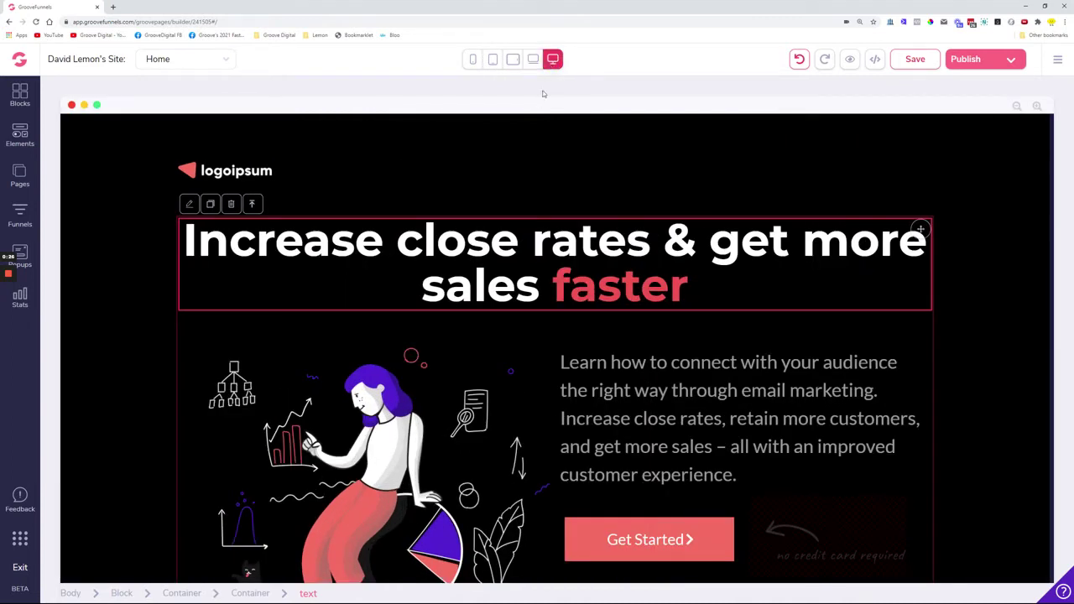
Open the headline's style settings and reduce its font size to 1.25rem in the largest desktop view
left_click(190, 204)
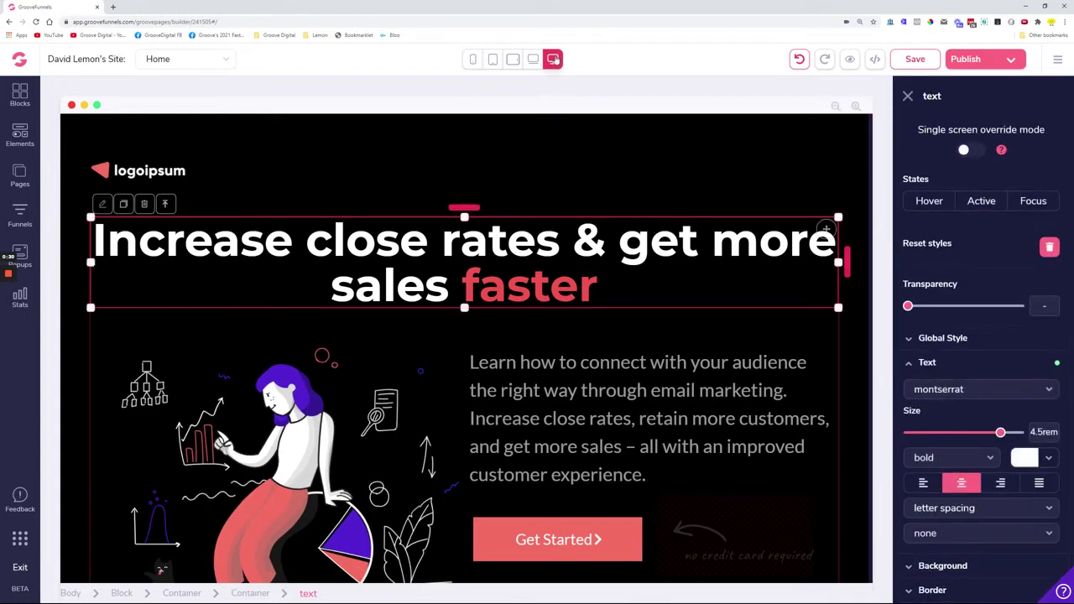
left_click_drag(1001, 433, 958, 439)
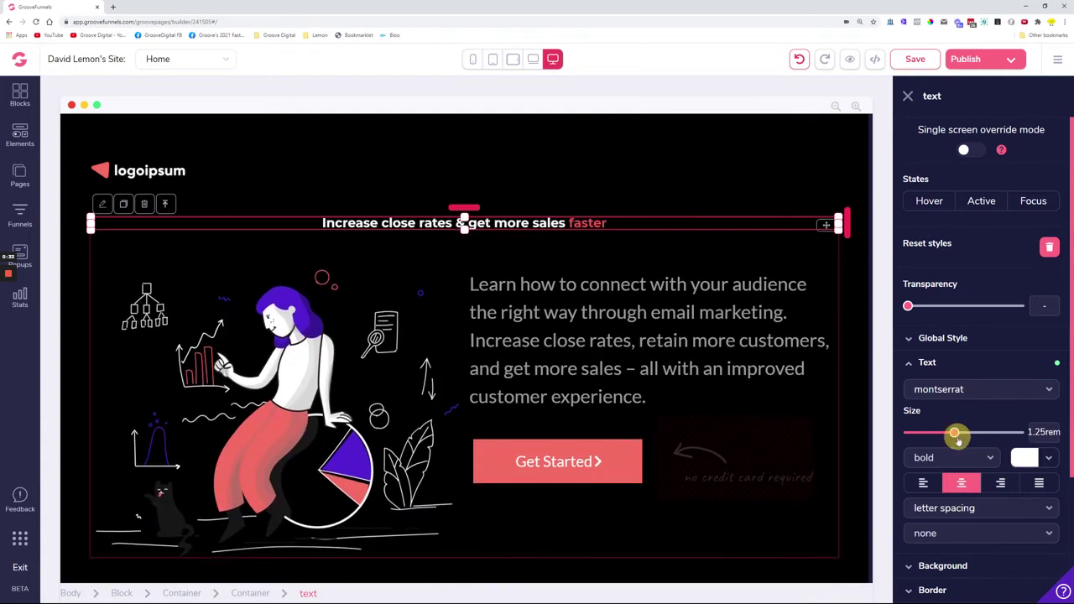
Compare the headline's size across the laptop, landscape tablet, portrait tablet and mobile views
left_click(533, 62)
left_click(512, 60)
left_click(493, 60)
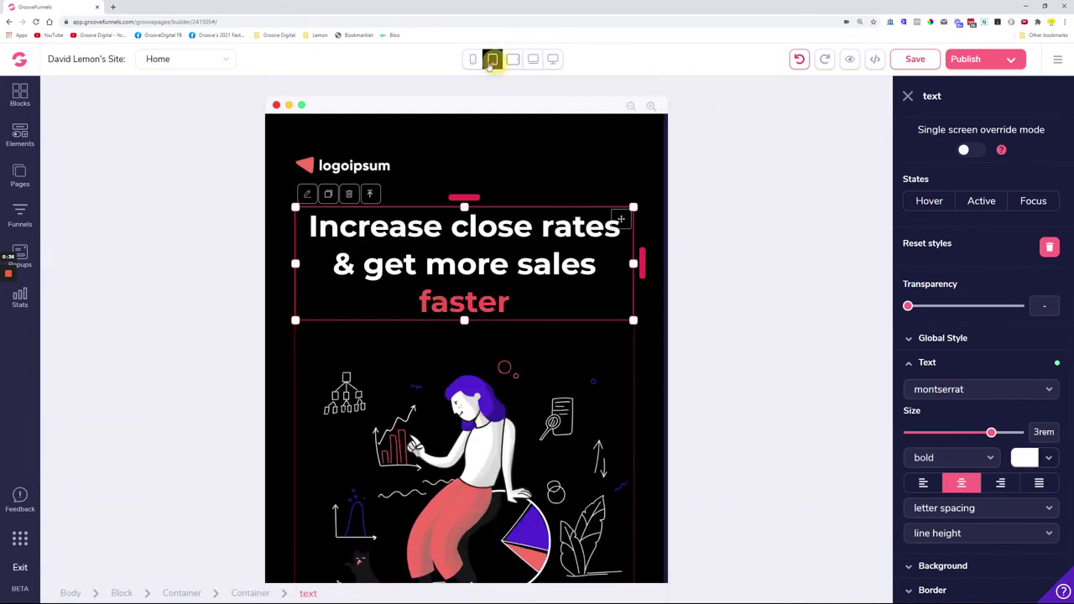
left_click(472, 60)
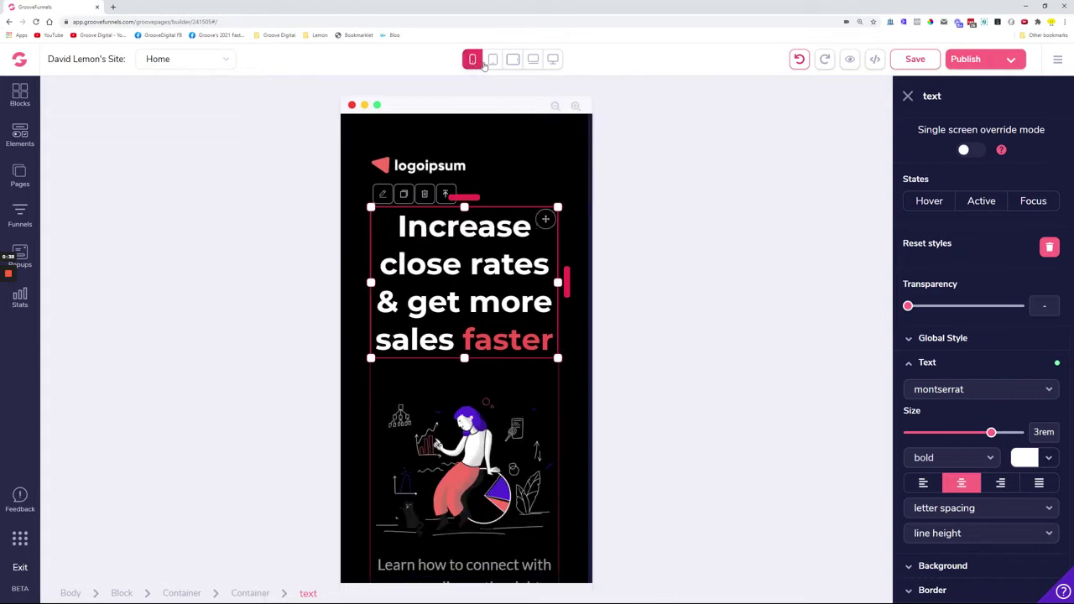
left_click(492, 66)
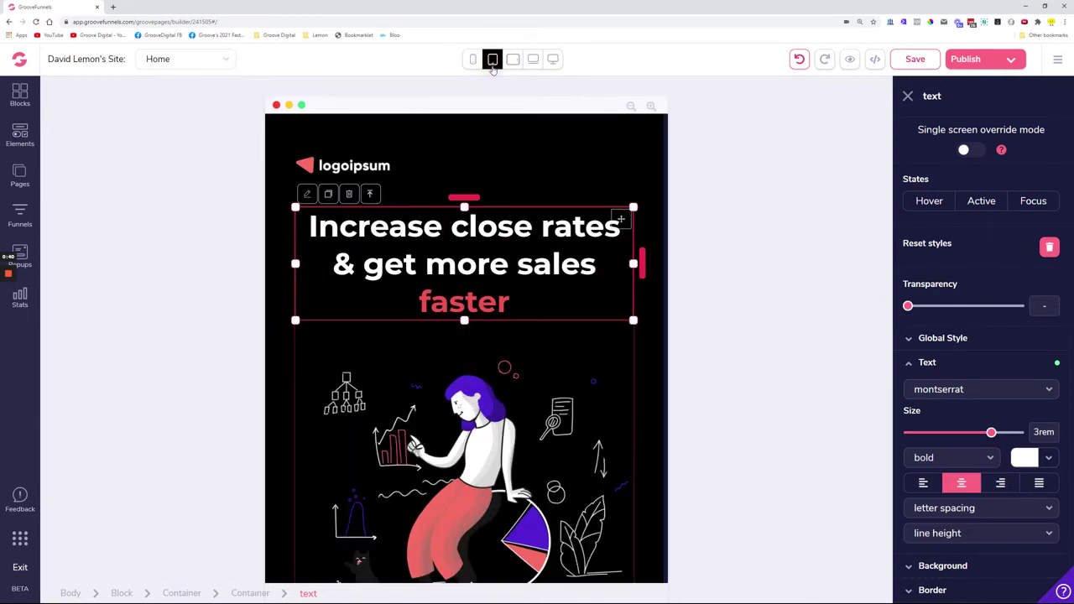
left_click(516, 61)
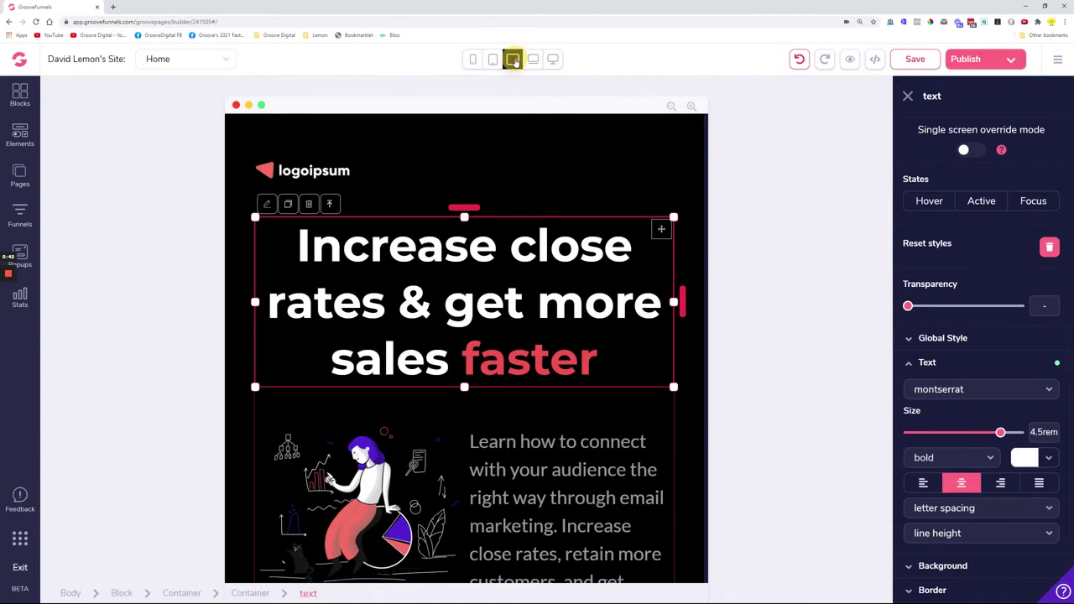
left_click(532, 61)
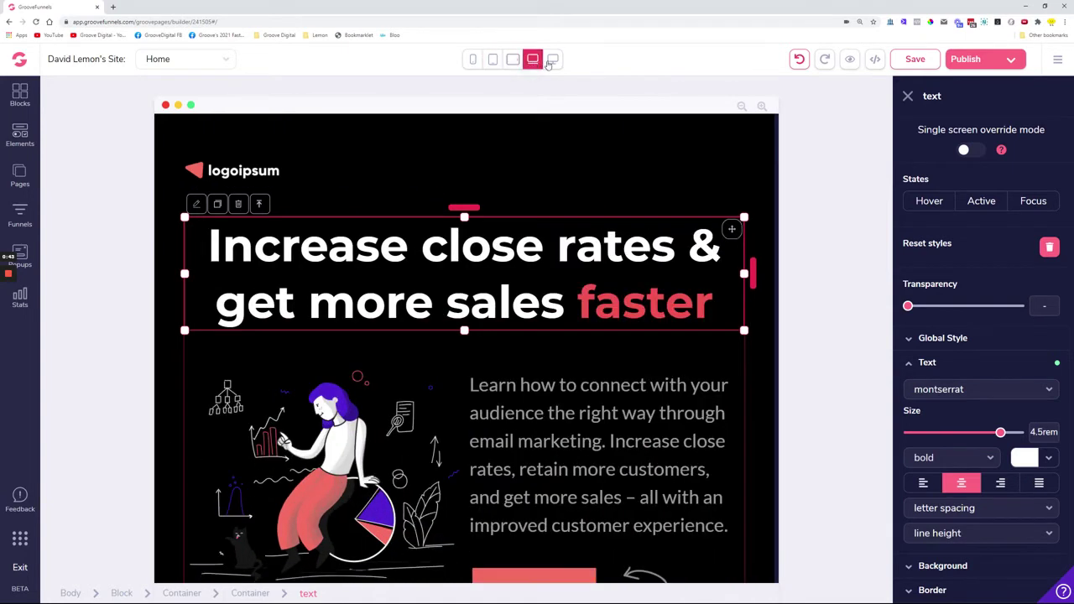
Enlarge the headline's font in the largest desktop view so the text fills most of the width on one line
left_click(552, 60)
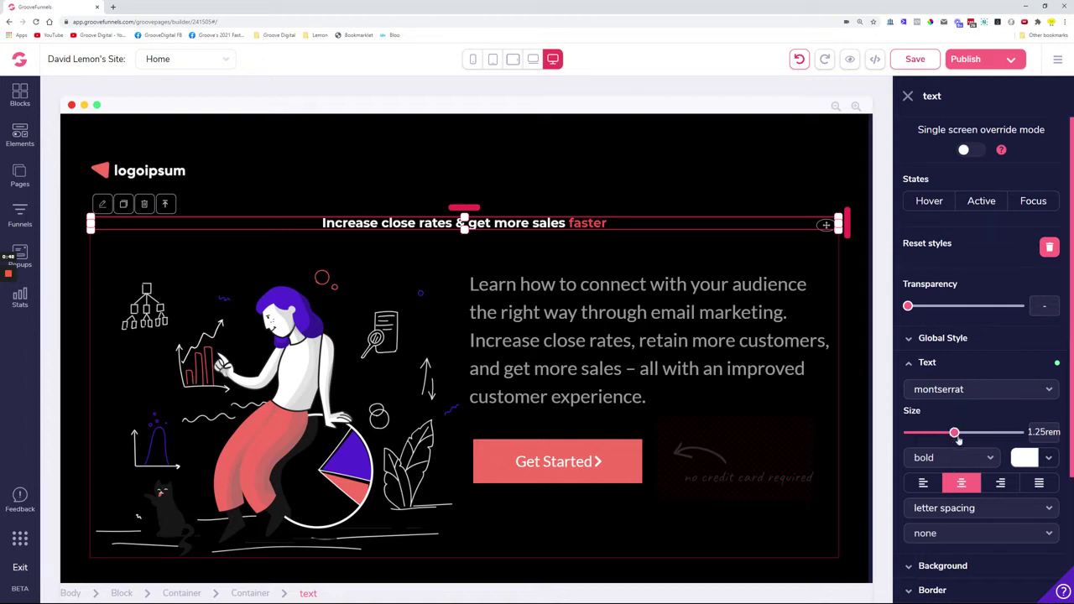
left_click_drag(954, 434, 992, 438)
Color the "Learn how to connect" paragraph yellow (#FFCC24) and remove its transparency in the largest desktop view
left_click(550, 328)
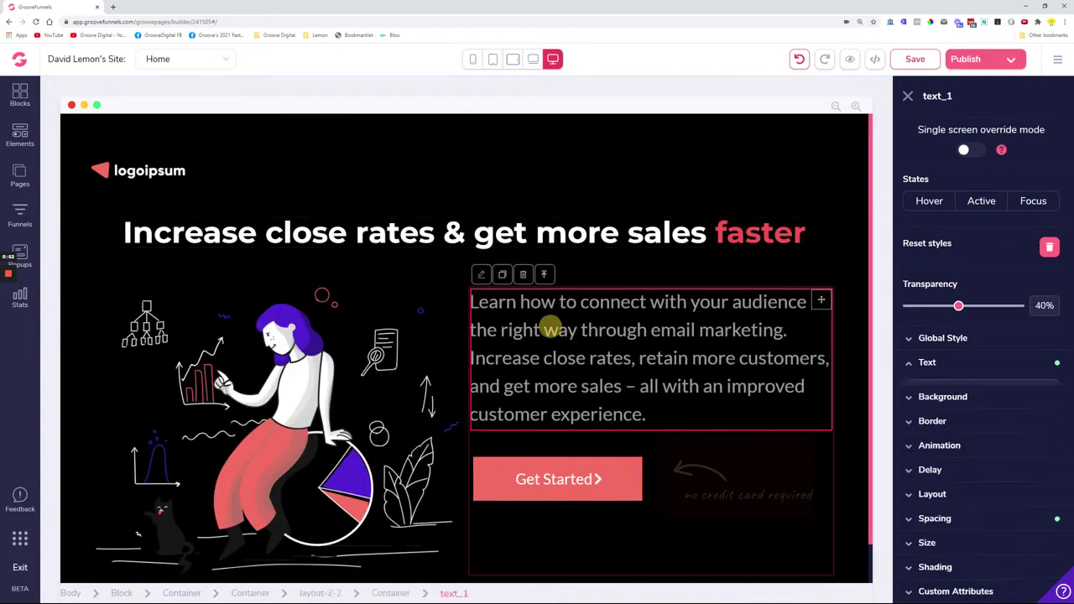
left_click(1046, 458)
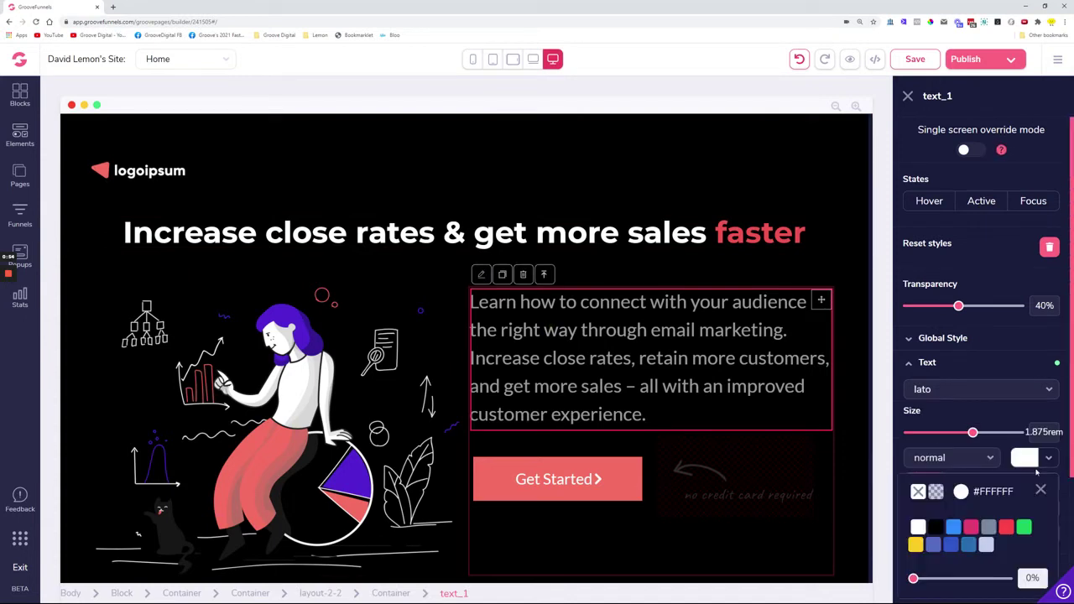
scroll(1027, 500, "down", 1)
mouse_move(914, 496)
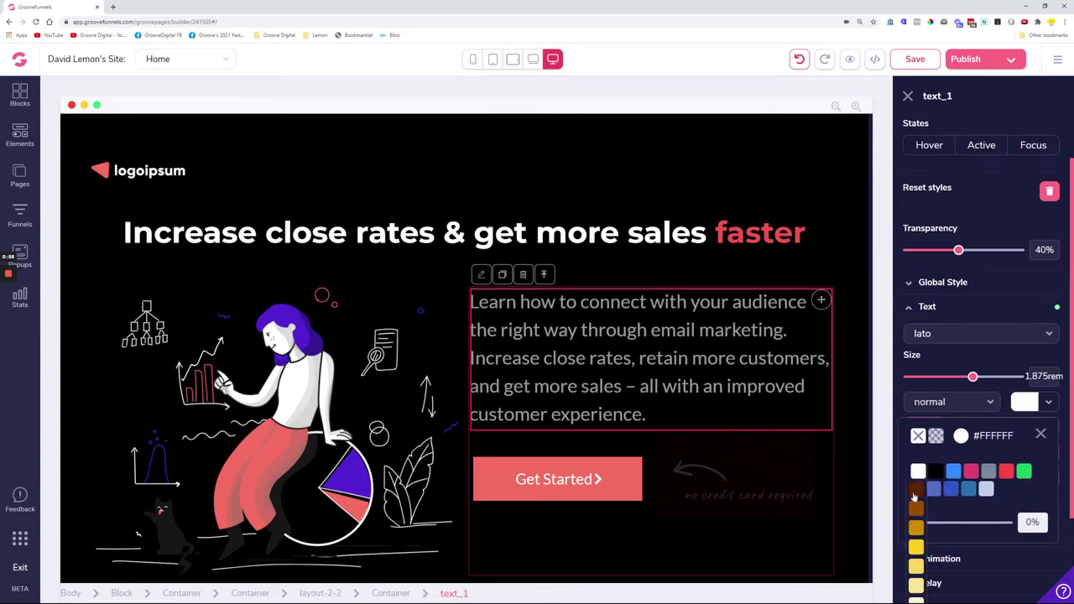
left_click(915, 548)
left_click_drag(959, 250, 901, 252)
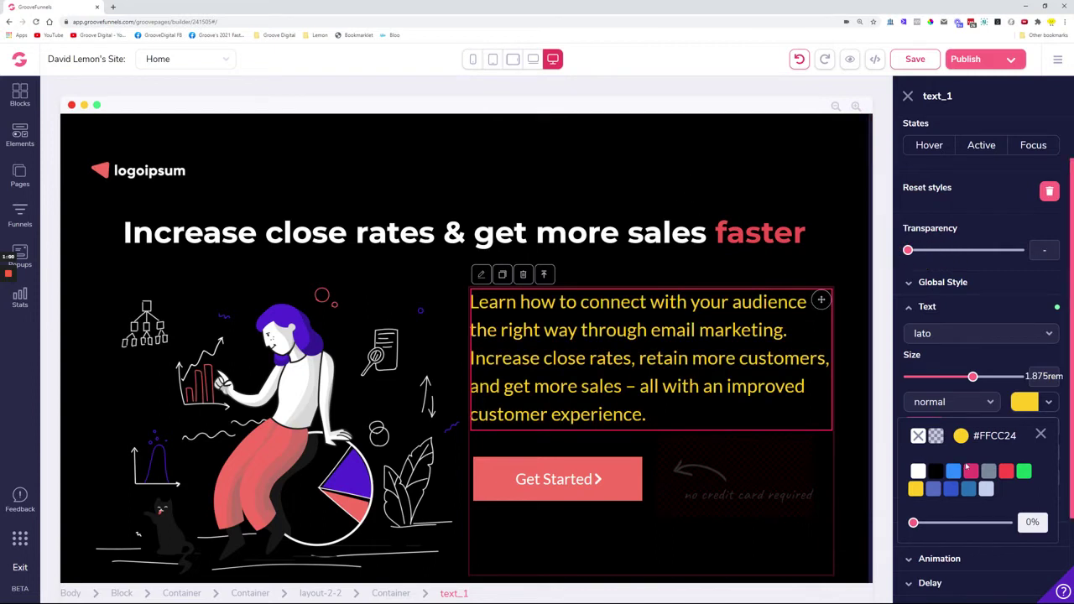
left_click(1039, 434)
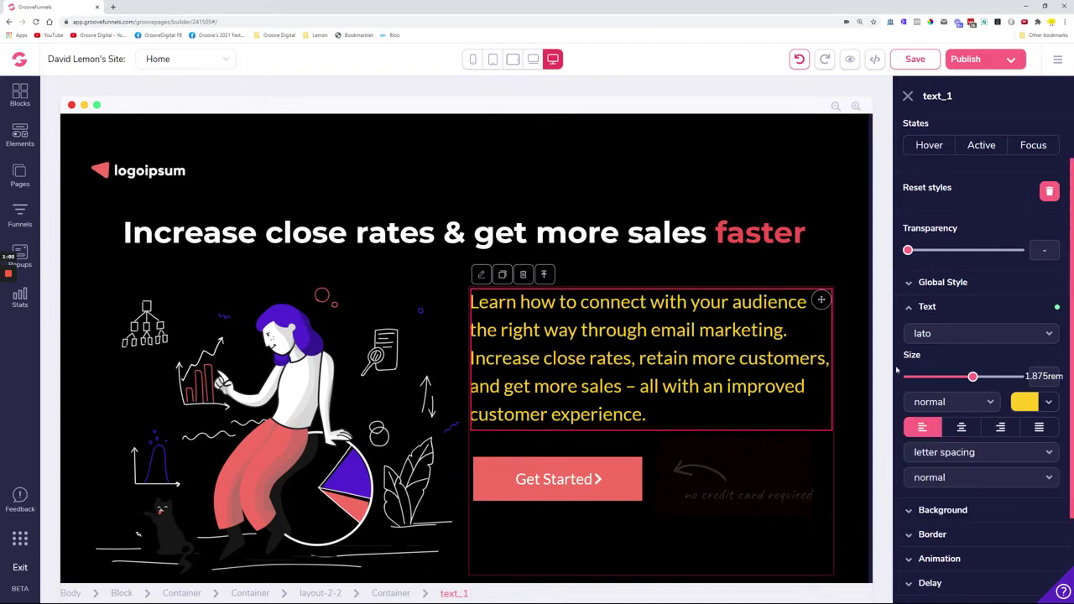
Check the paragraph's color in the laptop, landscape tablet, portrait tablet and mobile views
left_click(533, 60)
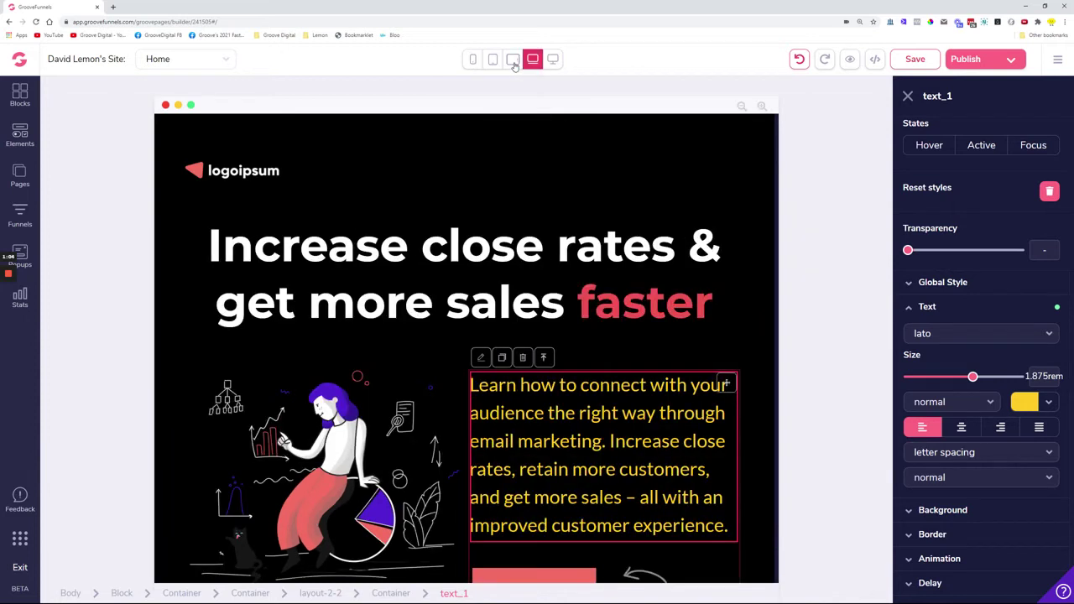
left_click(512, 59)
left_click(493, 60)
left_click(472, 59)
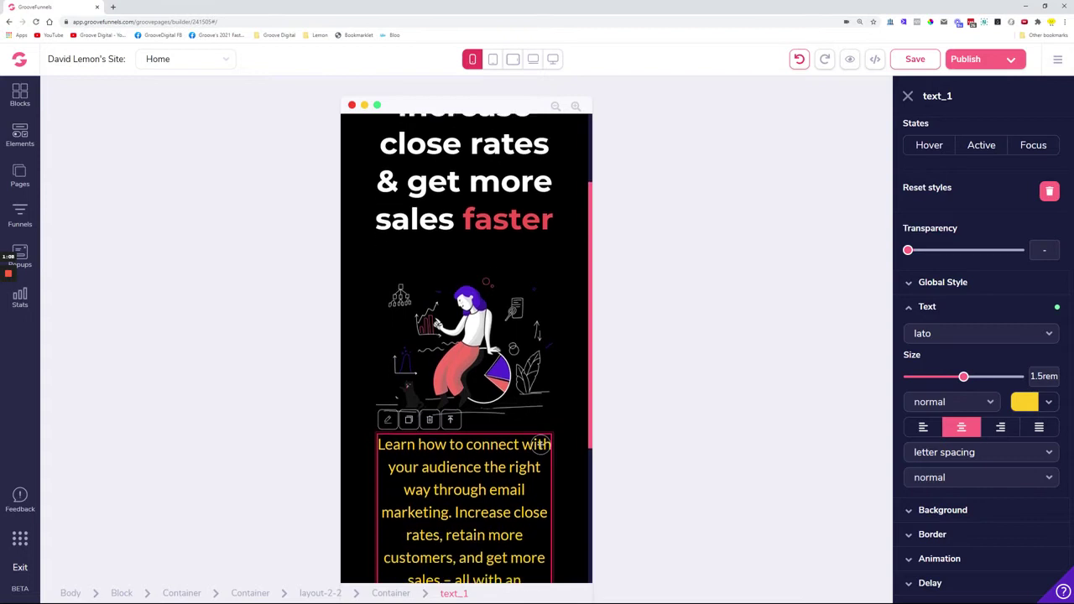
scroll(487, 208, "down", 2)
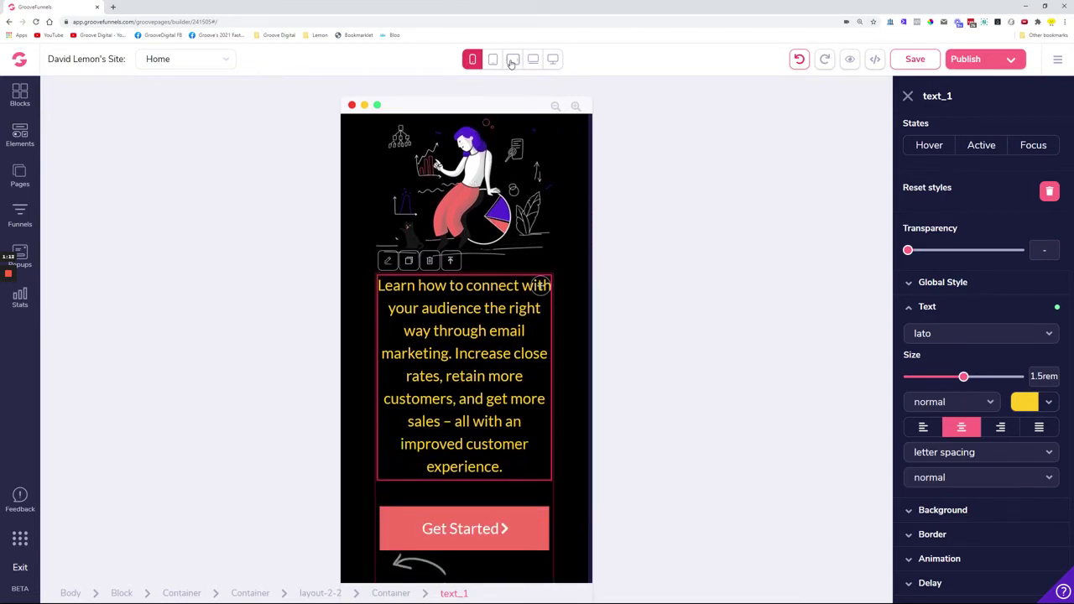
In the landscape tablet view, enable Single screen override mode and color the paragraph blue (#2E8CFF)
left_click(512, 59)
left_click(501, 194)
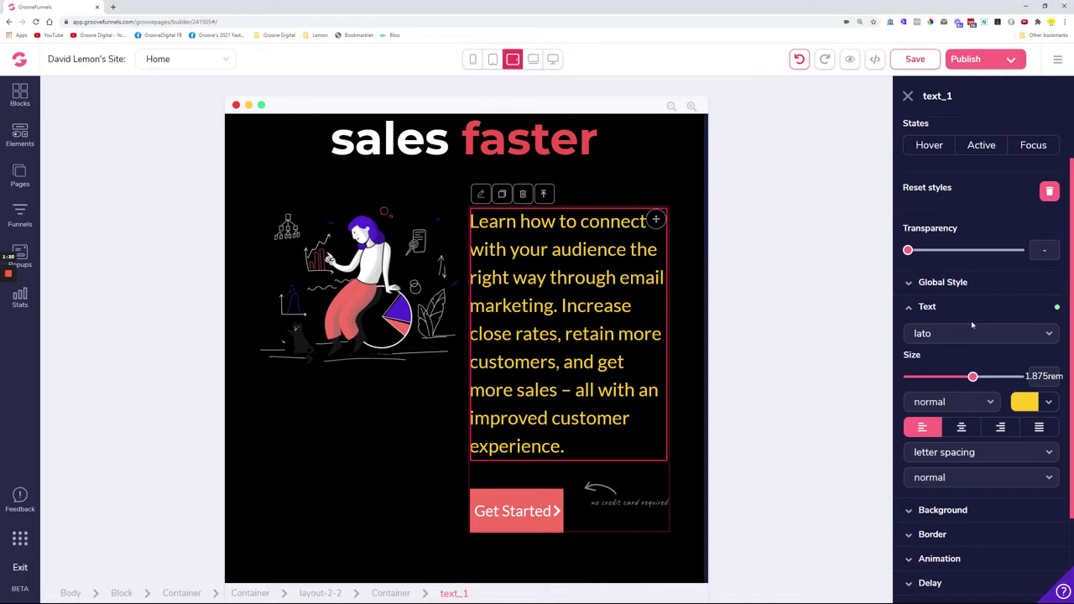
left_click_drag(918, 127, 1049, 131)
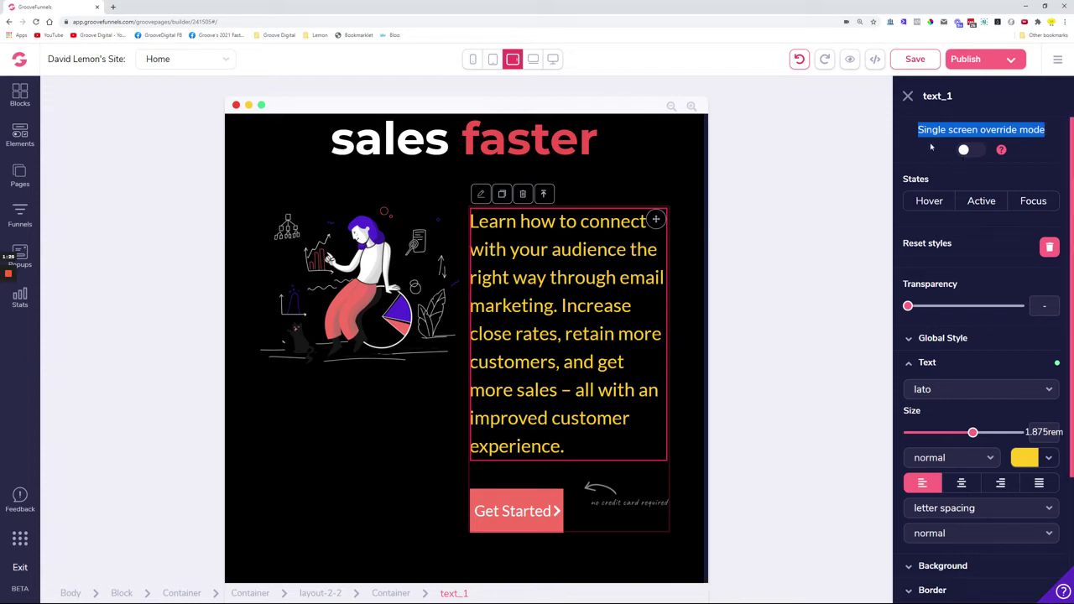
left_click(965, 151)
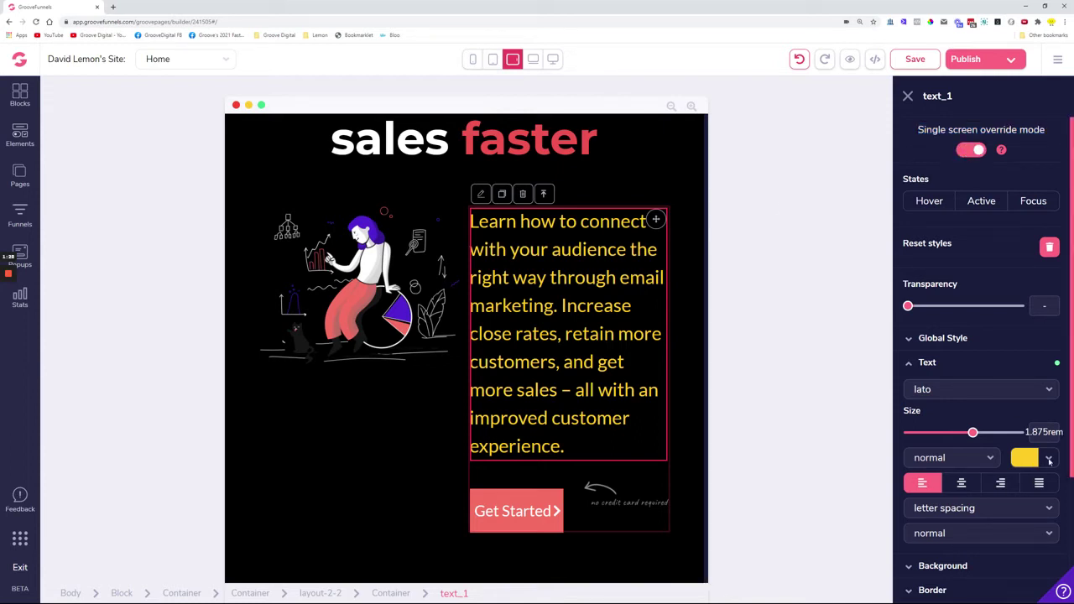
left_click(1049, 460)
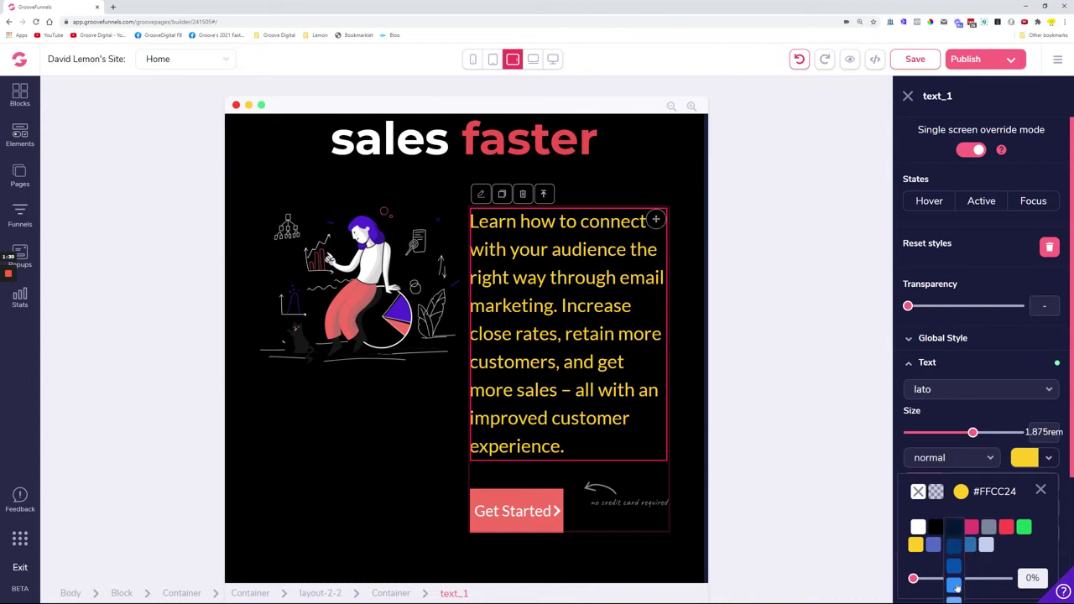
left_click(955, 587)
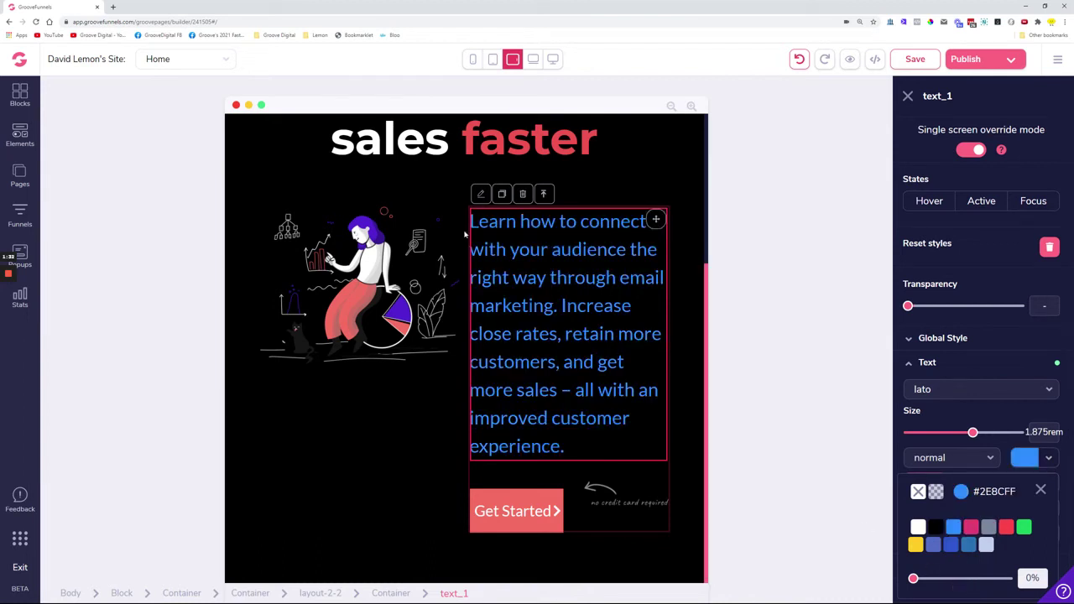
Compare the paragraph's color across all device views, return to the largest desktop view and close the color picker
left_click(472, 59)
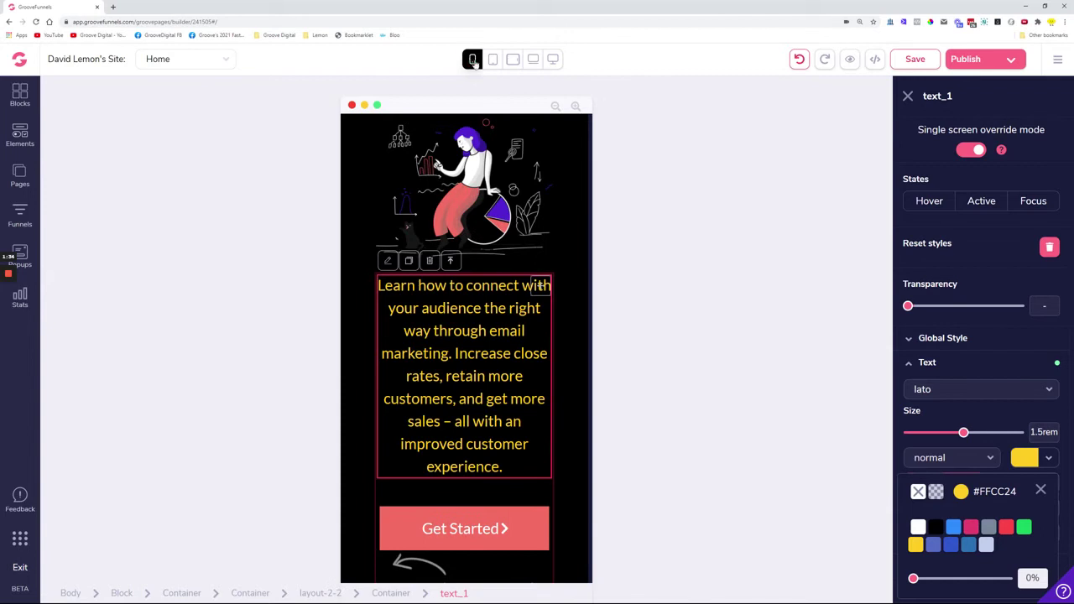
left_click(491, 61)
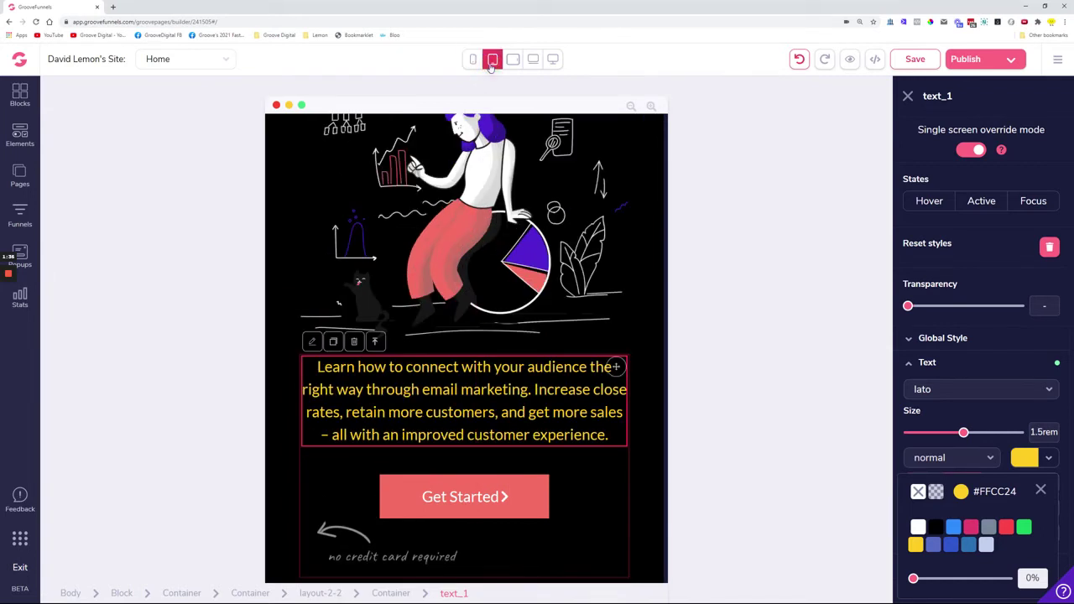
left_click(511, 60)
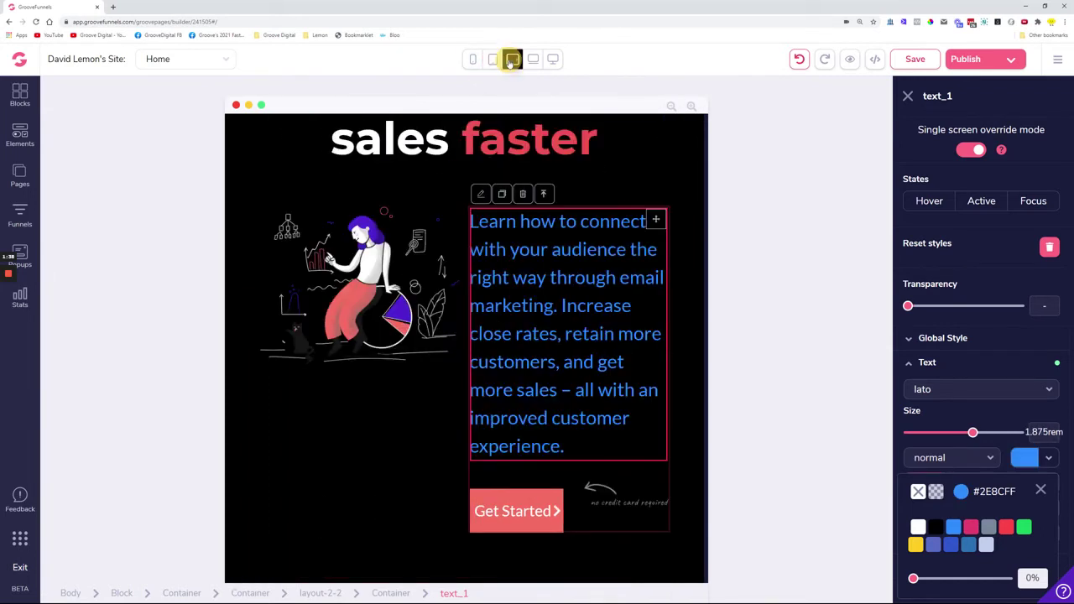
left_click_drag(911, 130, 1046, 132)
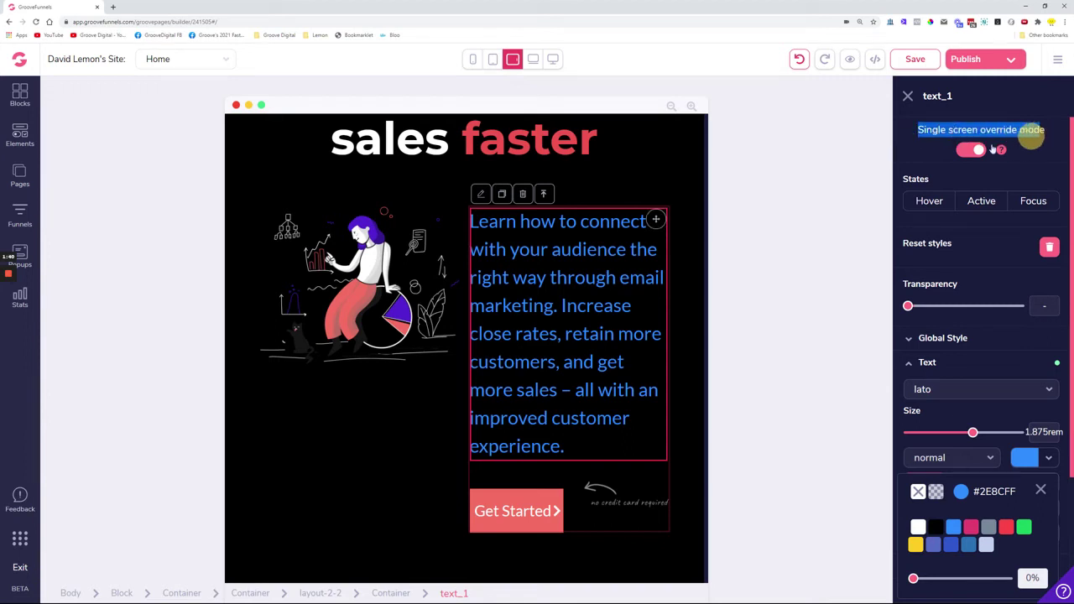
left_click(533, 60)
left_click(553, 63)
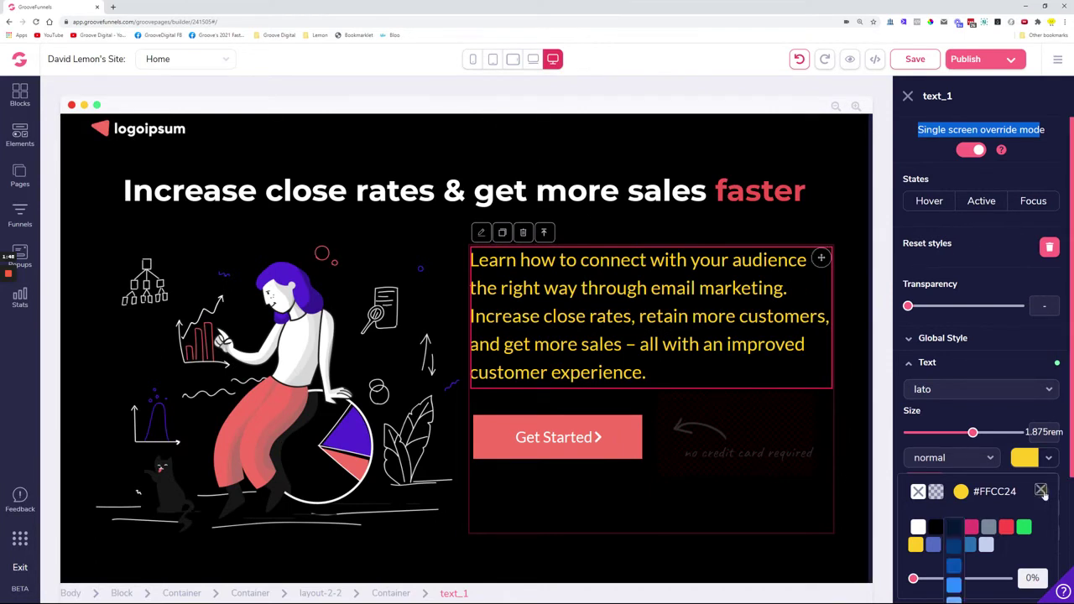
left_click(1040, 491)
Set the paragraph's top margin to 12rem in the largest desktop view
scroll(979, 451, "down", 3)
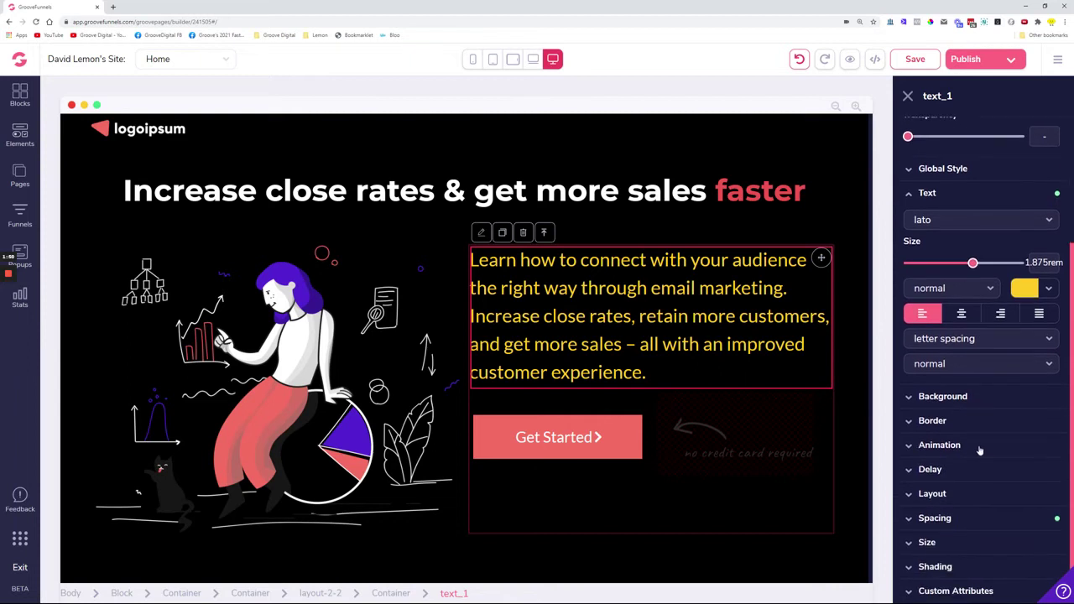
left_click(969, 519)
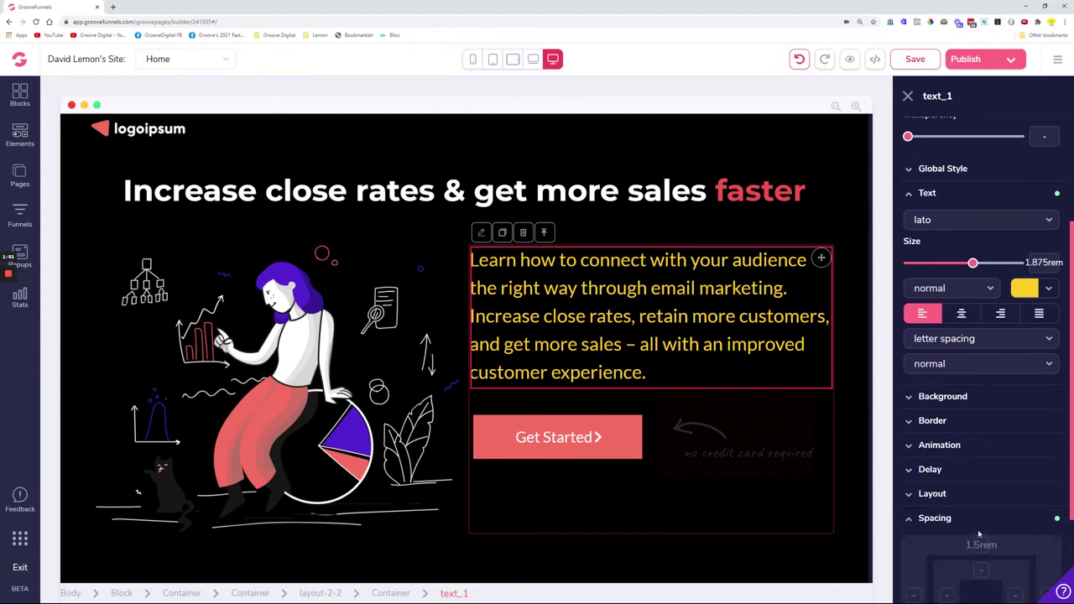
scroll(956, 490, "down", 2)
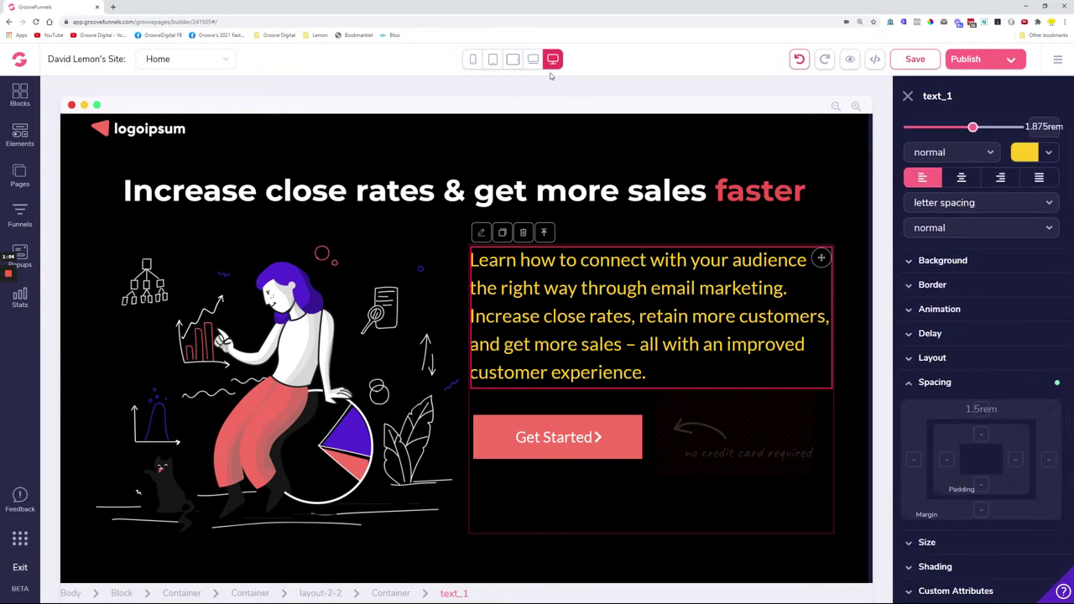
left_click(975, 409)
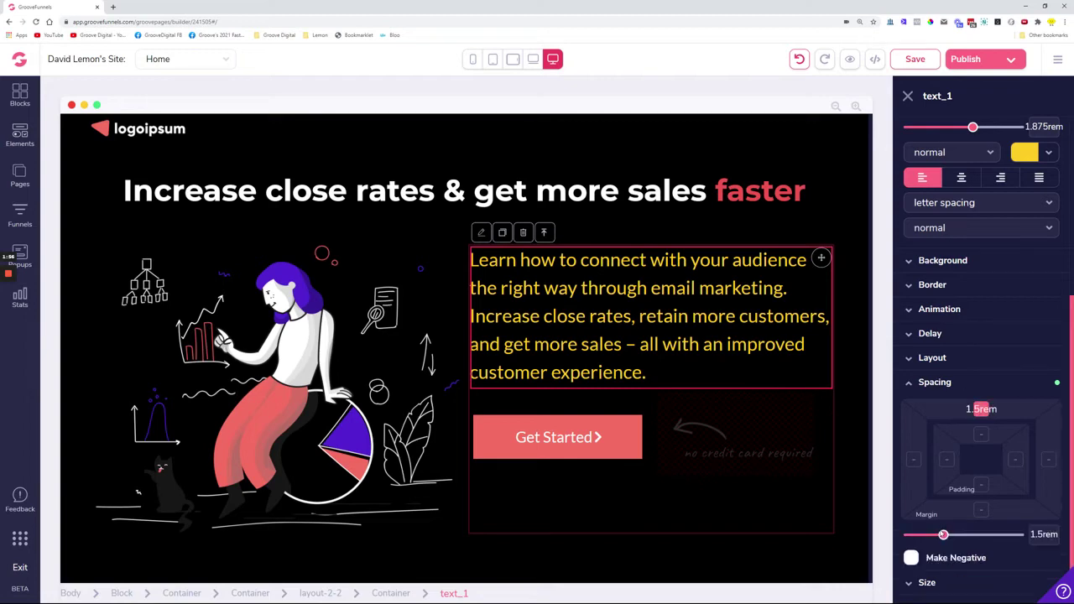
left_click_drag(941, 535, 1008, 535)
scroll(637, 305, "up", 3)
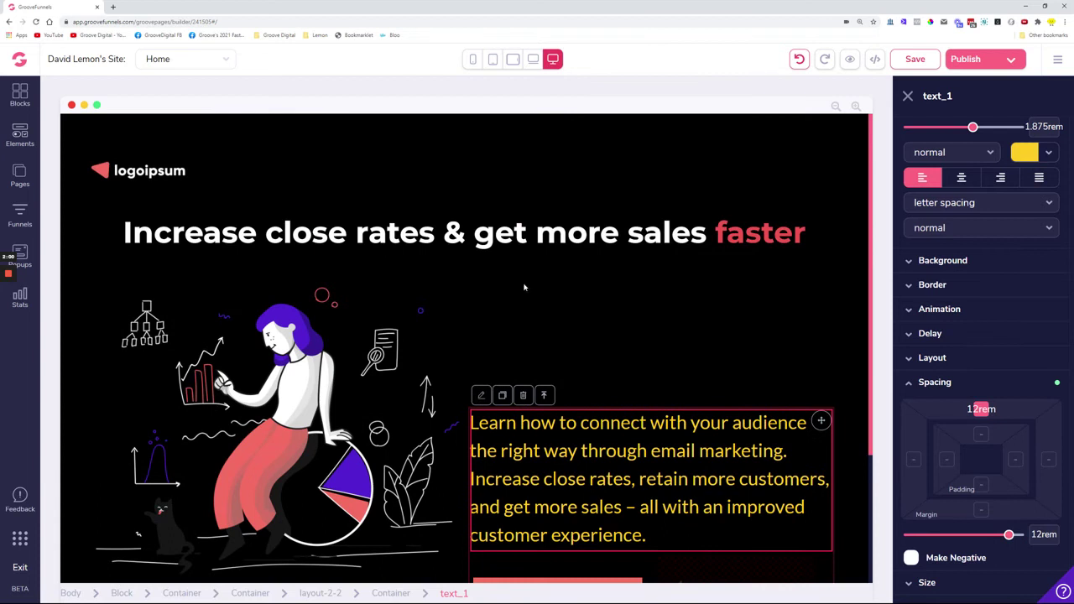
Compare the paragraph's top margin in the laptop, landscape tablet, portrait tablet and mobile views, then return to the largest desktop view
left_click(532, 60)
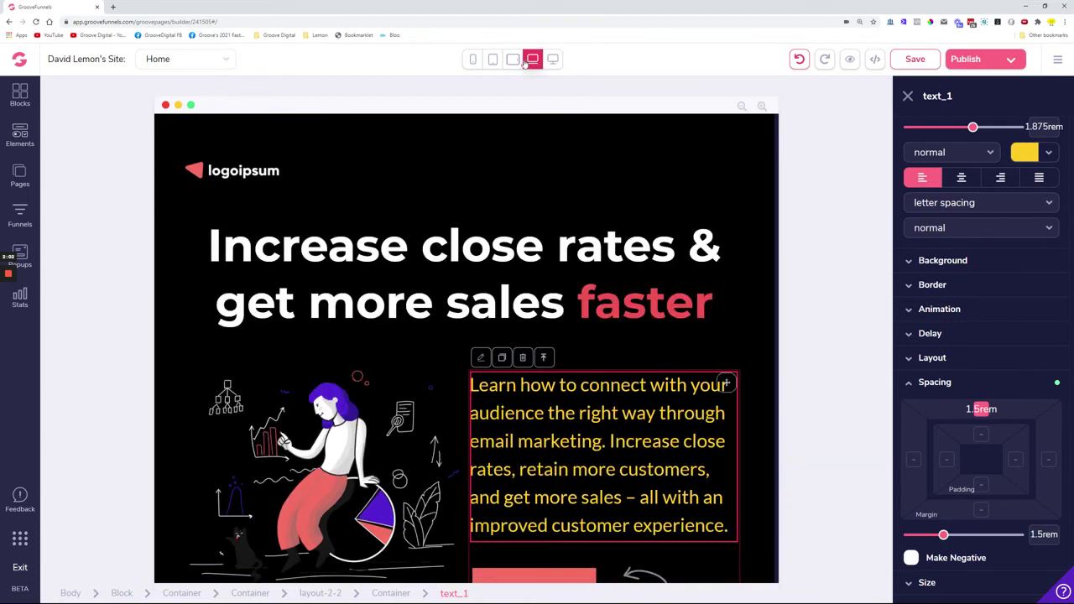
left_click(513, 59)
left_click(492, 59)
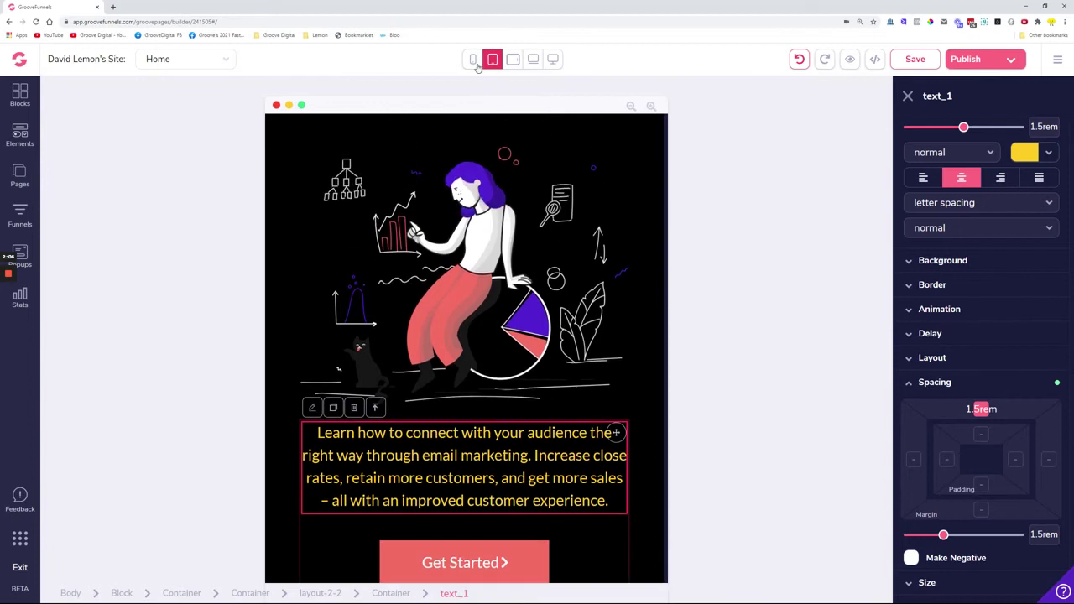
left_click(473, 60)
left_click(552, 60)
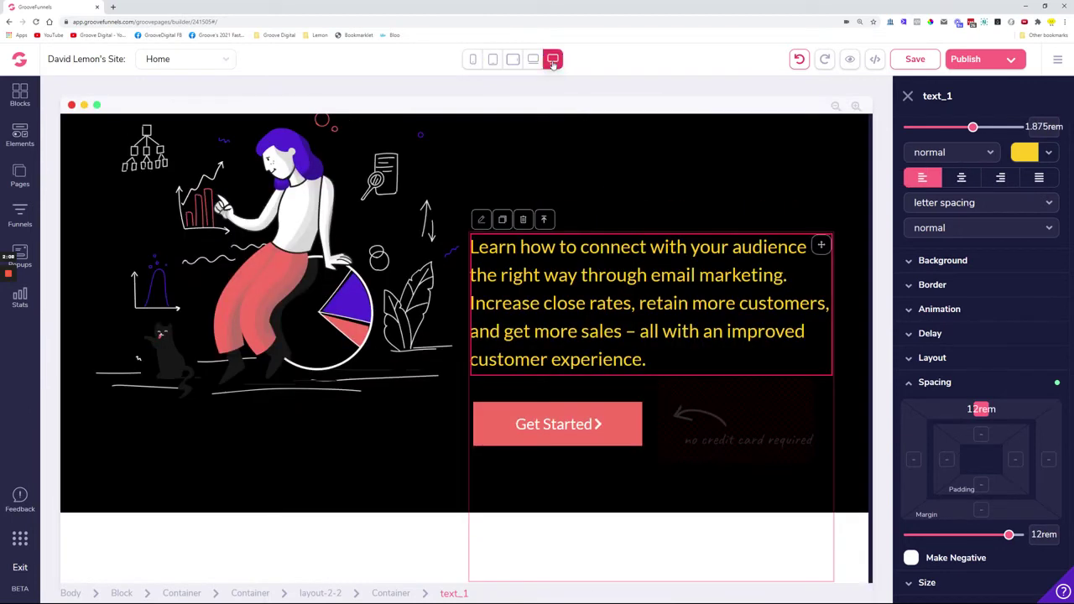
Reduce the paragraph's top margin to 1.25rem in the largest desktop view
left_click_drag(1009, 535, 938, 535)
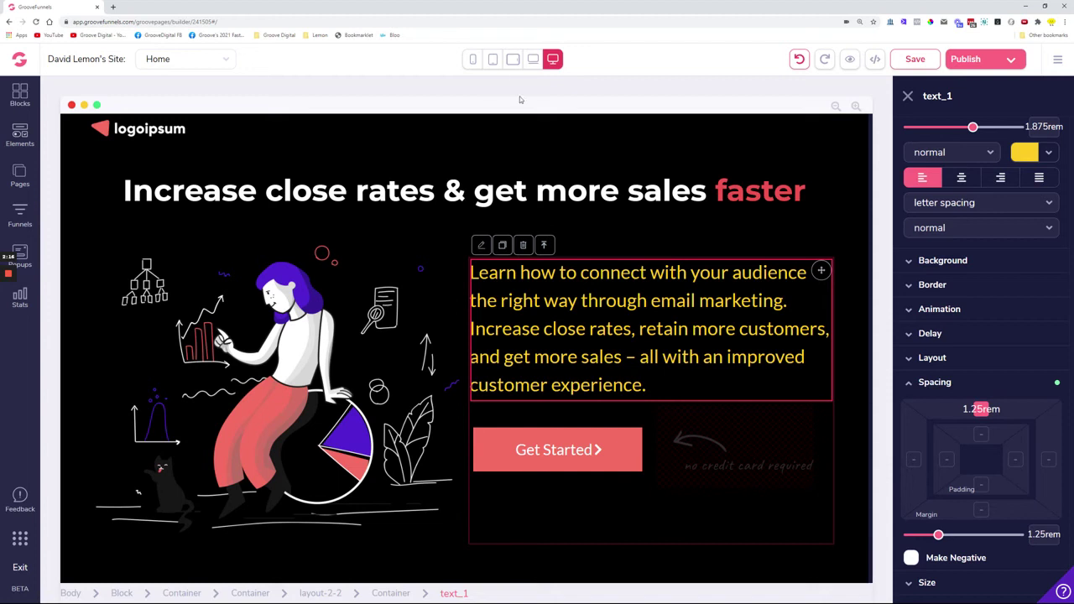
left_click(581, 301)
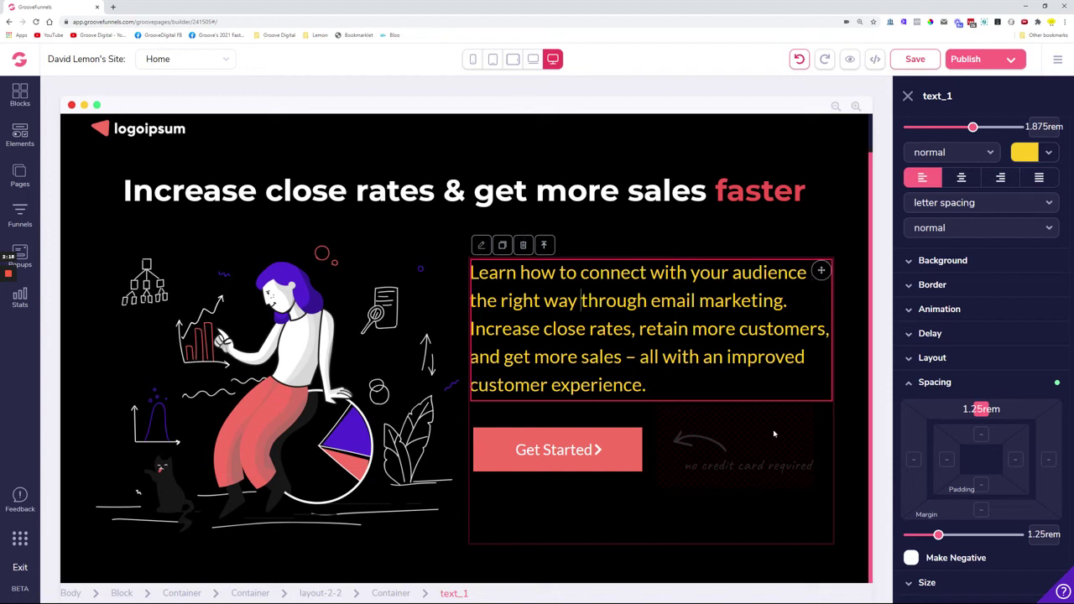
left_click(779, 384)
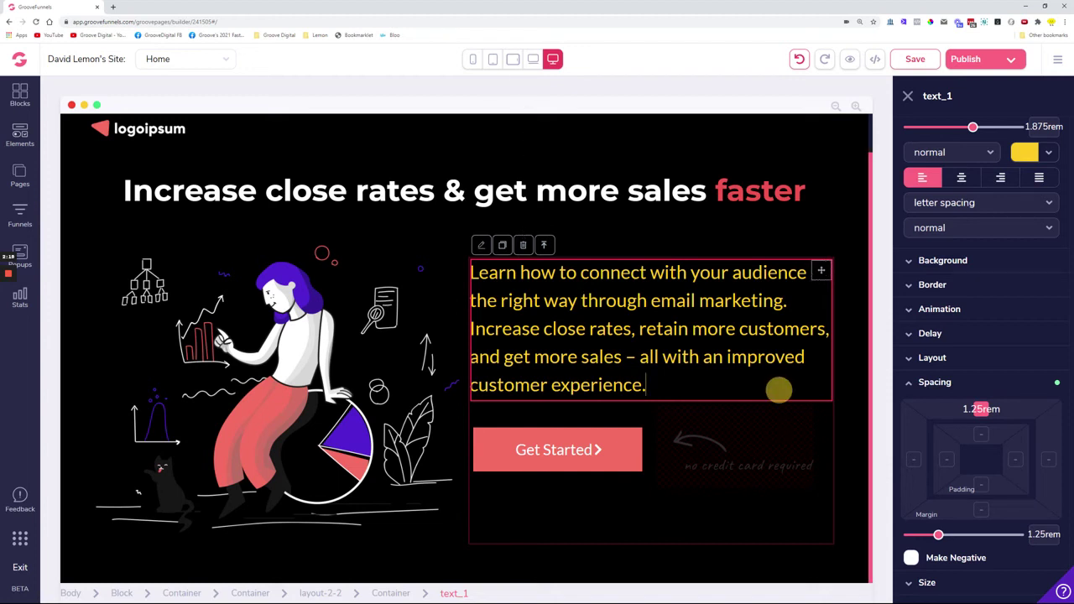
Resize the paragraph's box on the page, making it taller and narrowing it to about 70% of its container's width
left_click(481, 245)
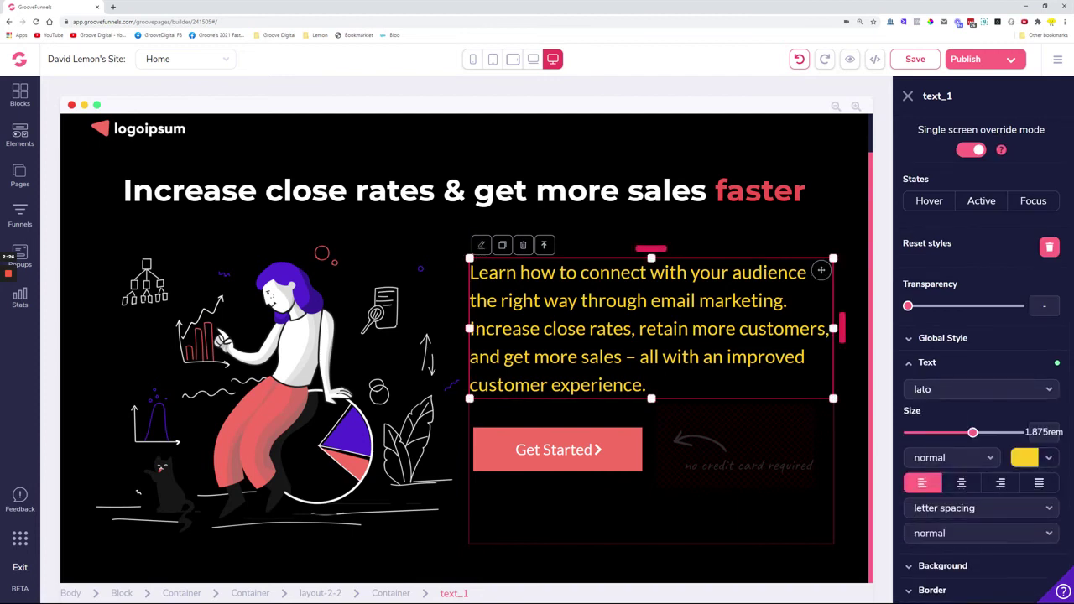
left_click_drag(830, 329, 717, 335)
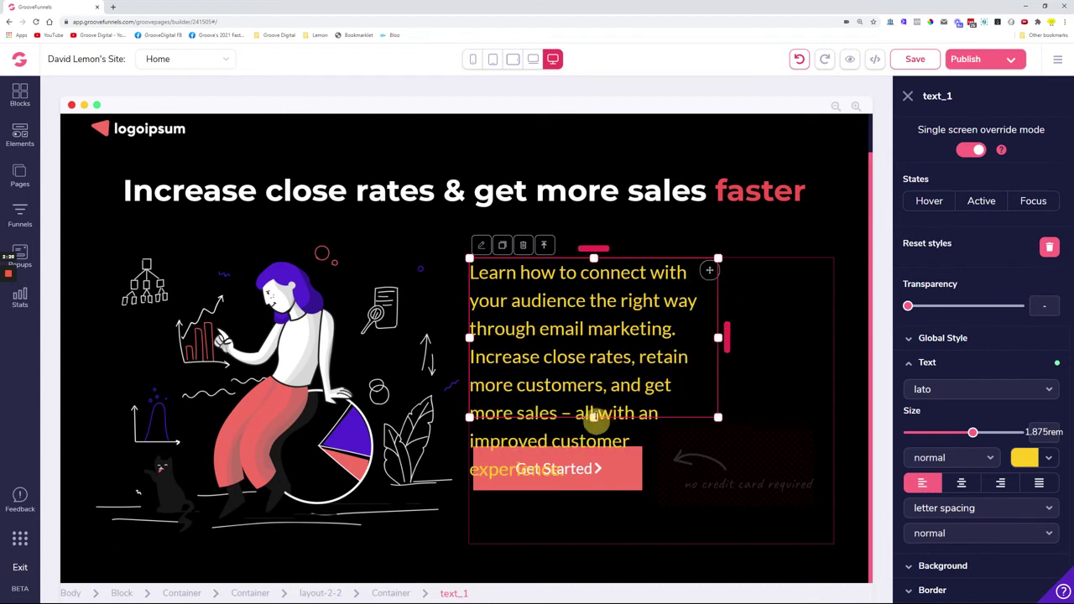
left_click_drag(593, 416, 585, 438)
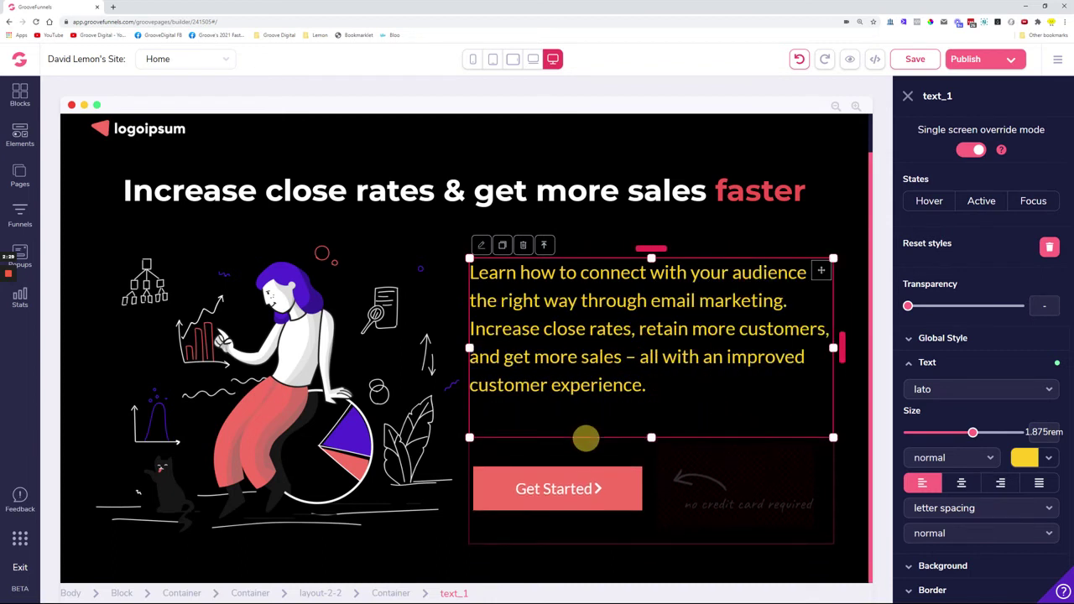
left_click_drag(832, 350, 728, 357)
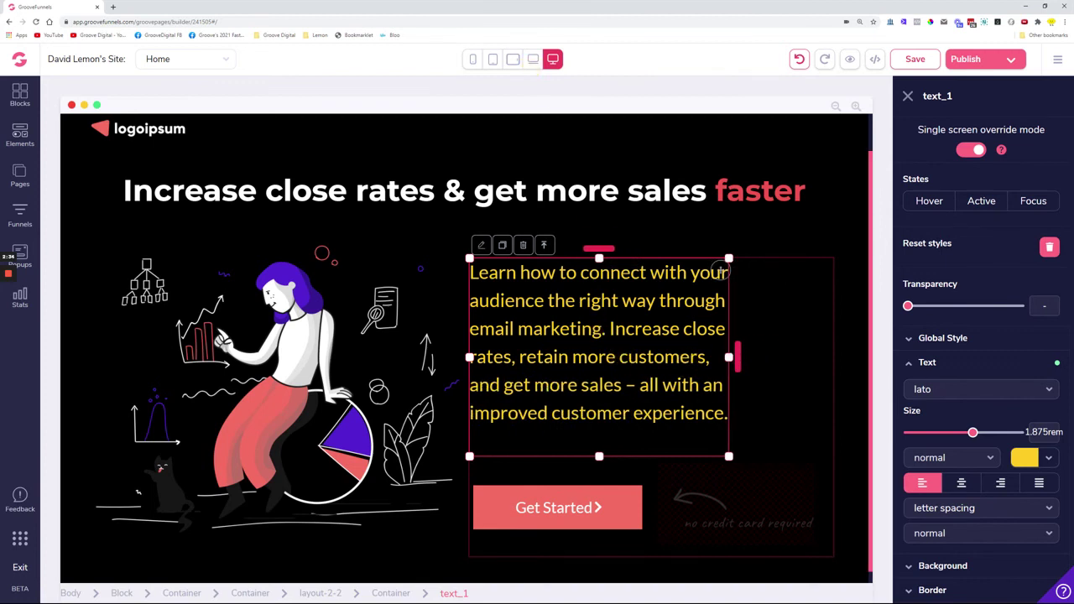
Check the paragraph's box size in the laptop and both tablet views and return to the largest desktop view
left_click(535, 64)
left_click(511, 64)
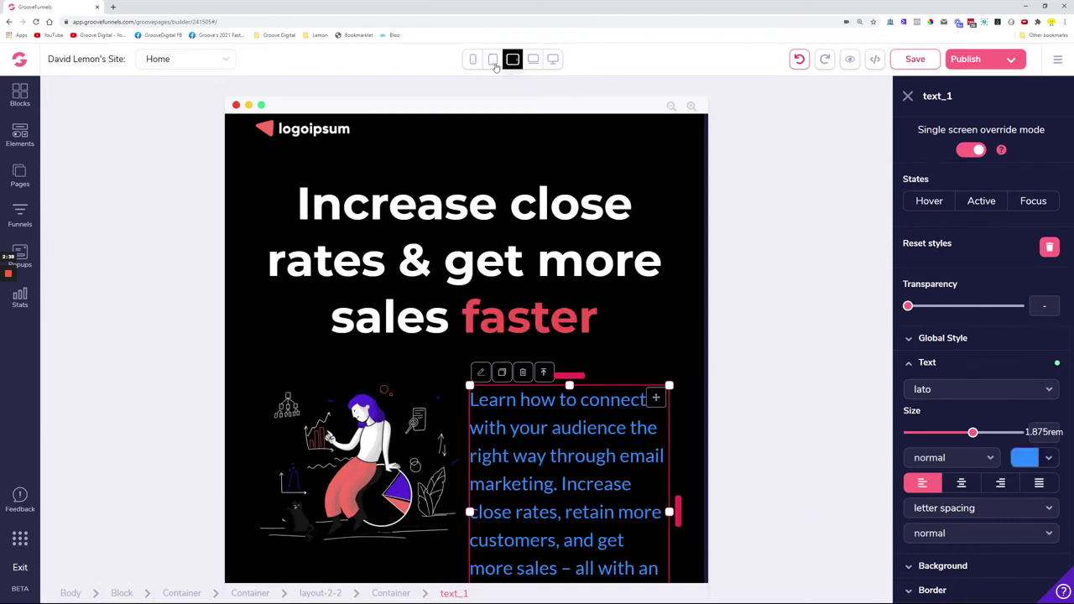
left_click(492, 61)
left_click(554, 60)
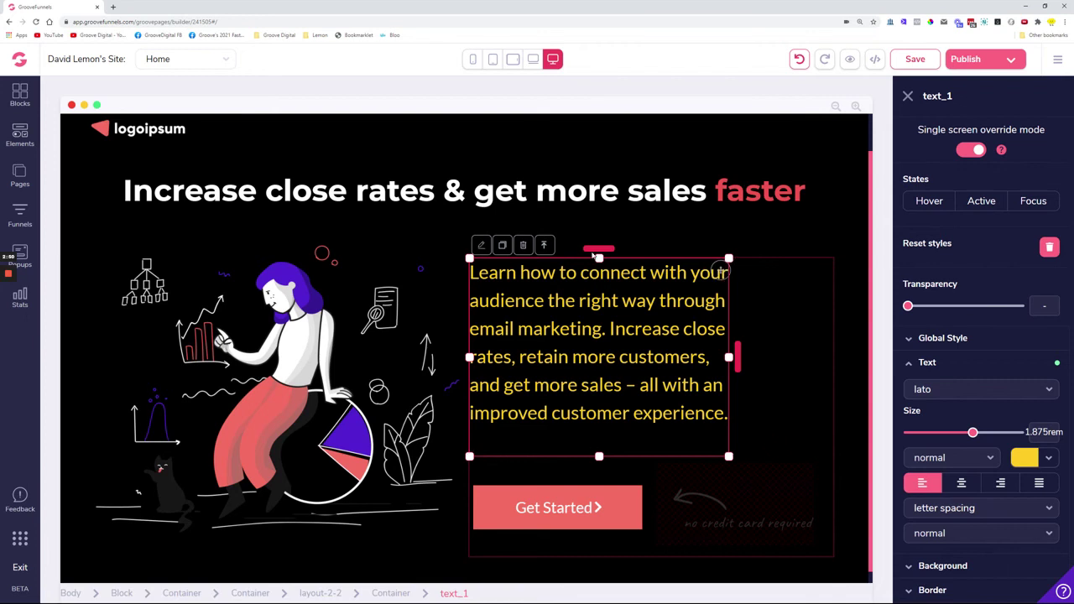
Nudge the paragraph slightly down with its top spacing handle and set its top margin to 0
mouse_move(591, 249)
left_mouse_down()
mouse_move(588, 266)
mouse_move(604, 187)
mouse_move(604, 245)
left_mouse_up()
scroll(959, 382, "down", 3)
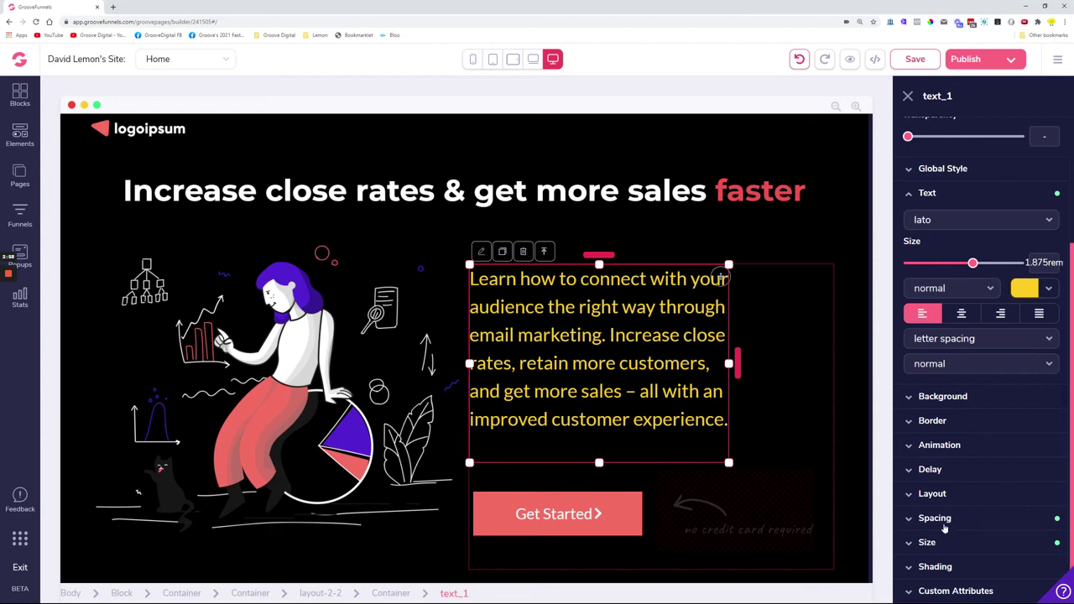
left_click(944, 520)
scroll(969, 512, "down", 2)
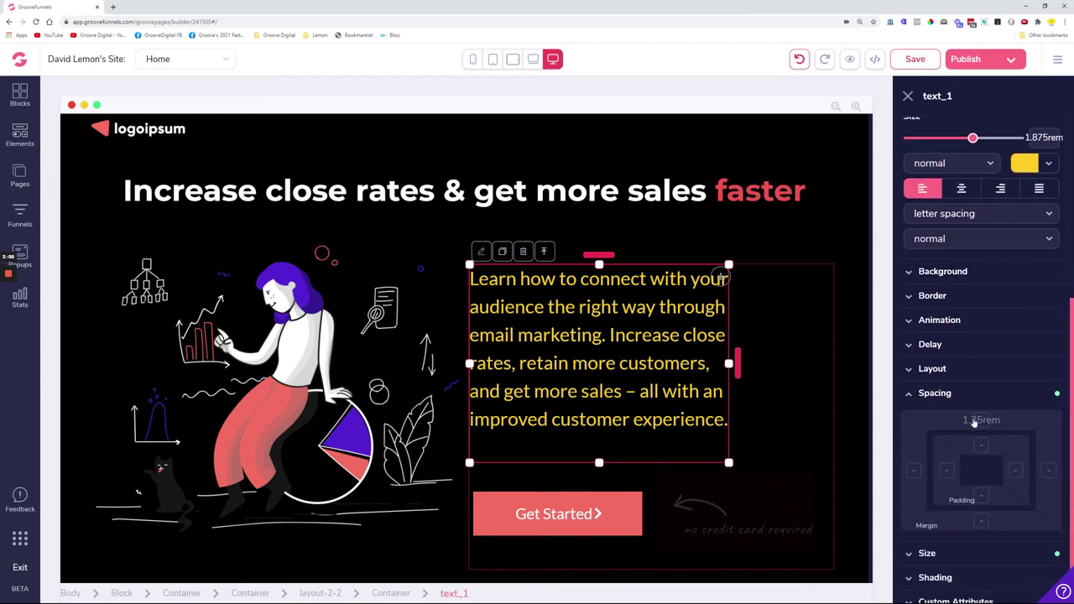
left_click(978, 420)
left_click_drag(938, 545, 906, 547)
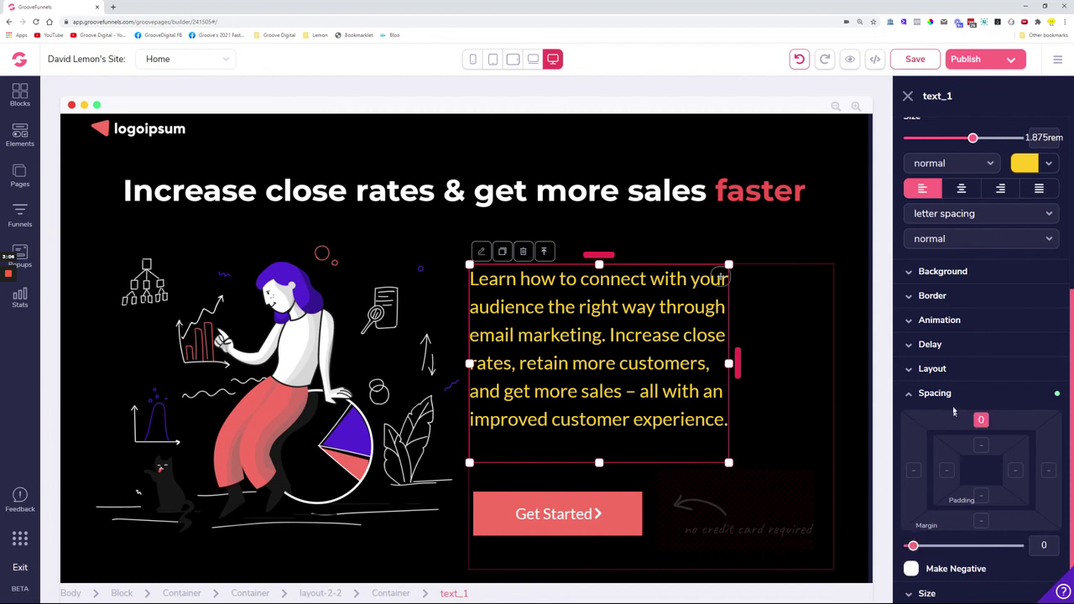
left_click(952, 399)
Set both the width and the height of the paragraph to auto
left_click(961, 532)
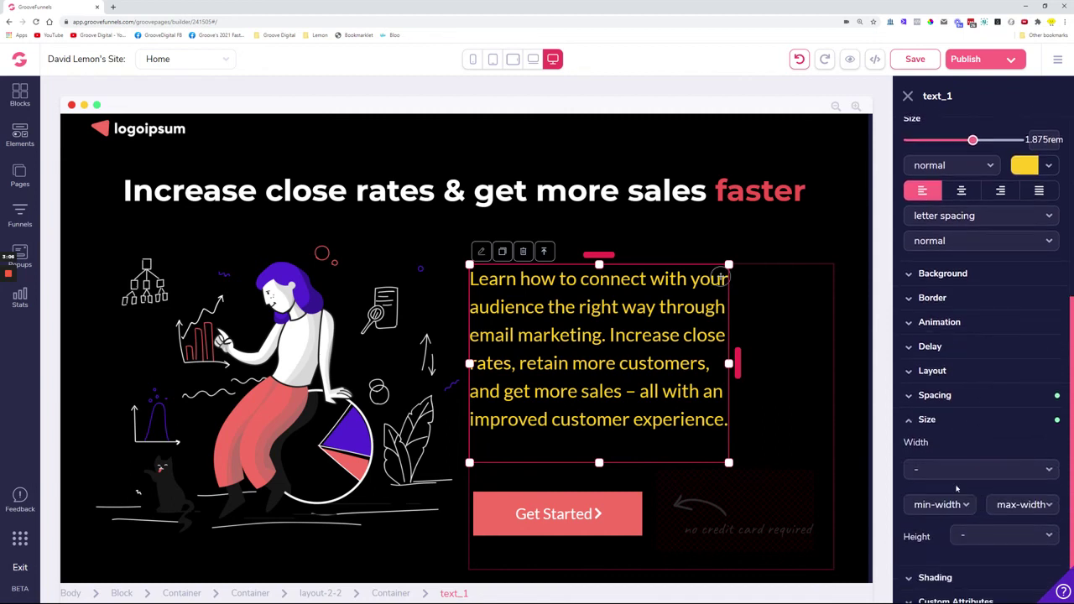
left_click(948, 470)
left_click(942, 490)
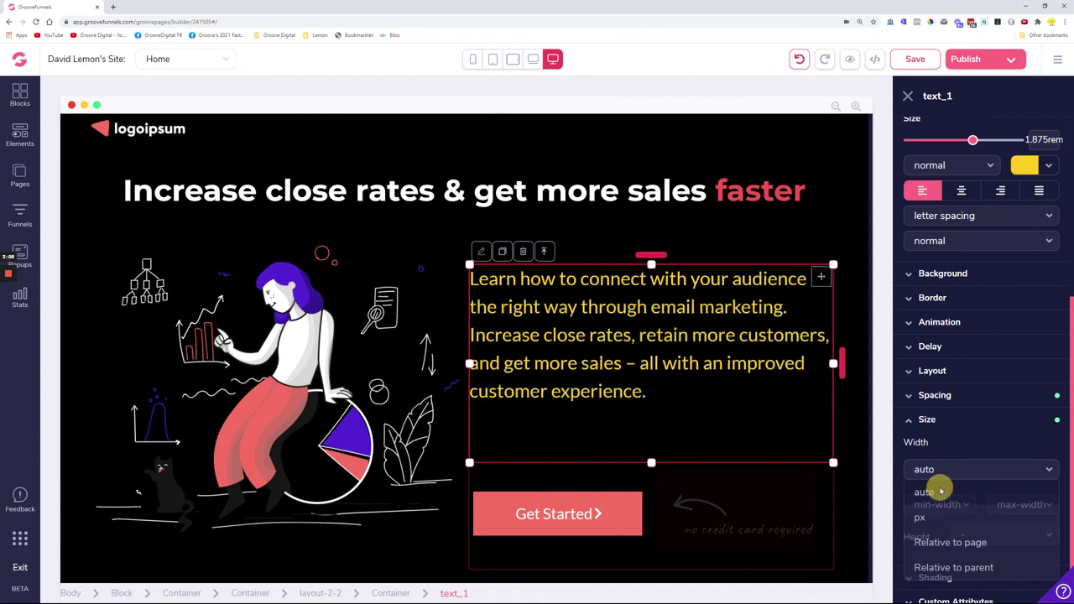
left_click(968, 535)
left_click(973, 557)
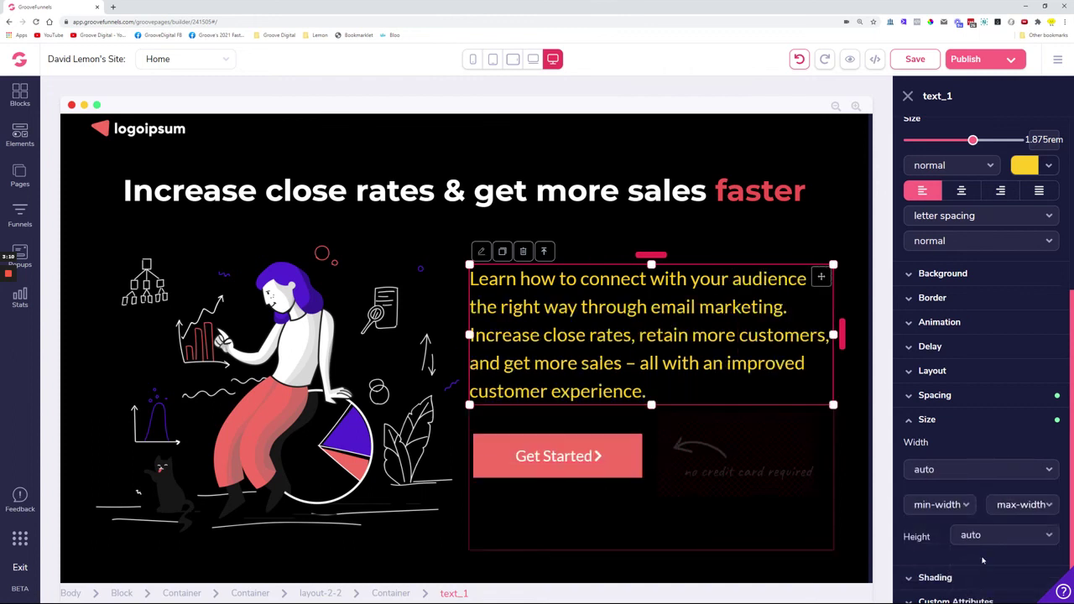